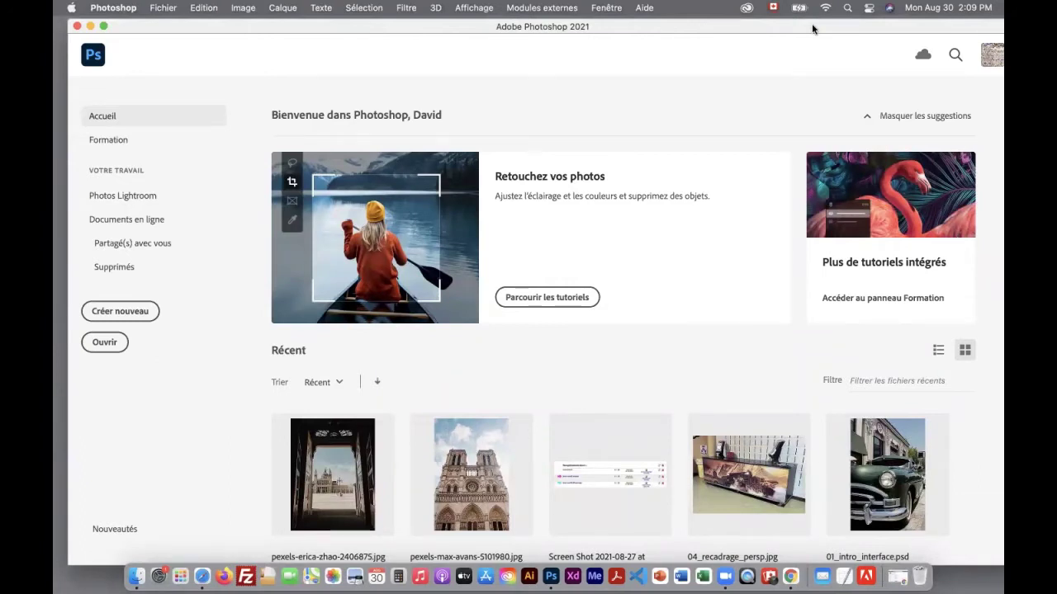
Look through the Photo, Impression, Illustration and Web presets for a new document, ending on the Impression settings, and leave the dialog
{"action": "left_click", "coordinate": [152, 9]}
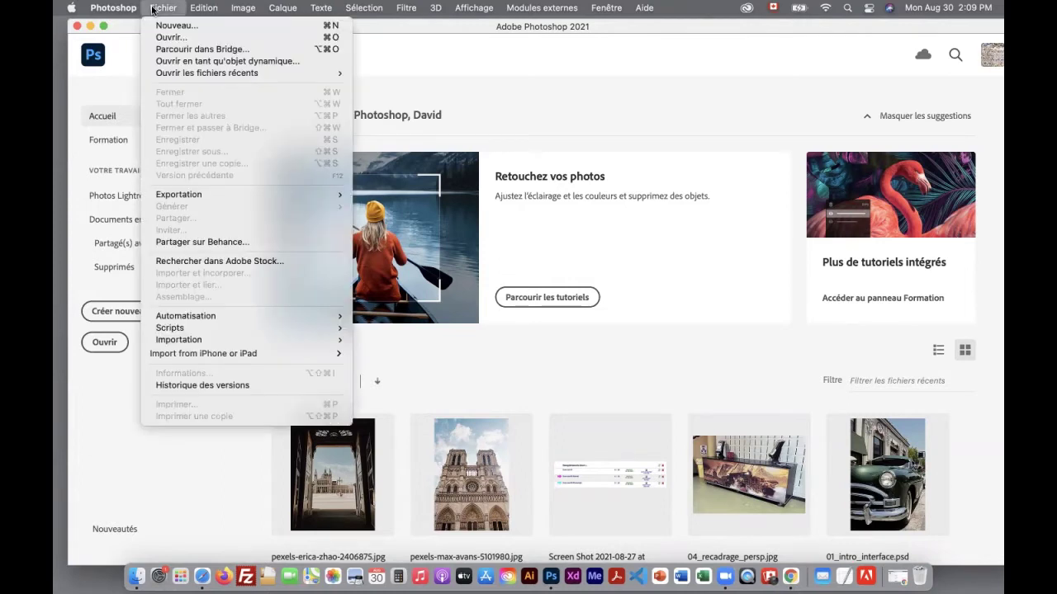
{"action": "left_click", "coordinate": [165, 27]}
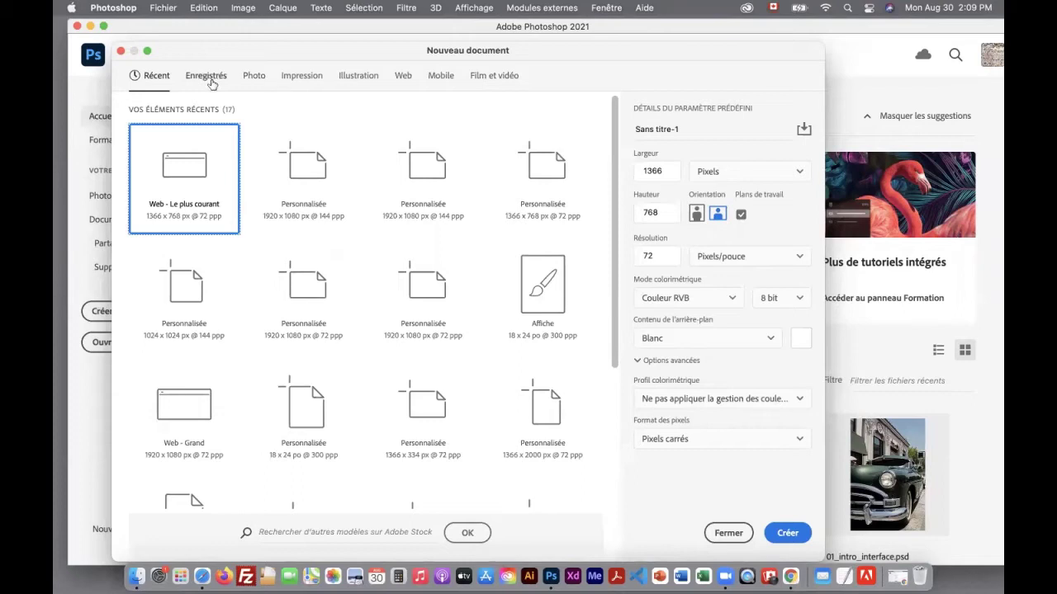
{"action": "left_click", "coordinate": [212, 81]}
{"action": "left_click", "coordinate": [250, 78]}
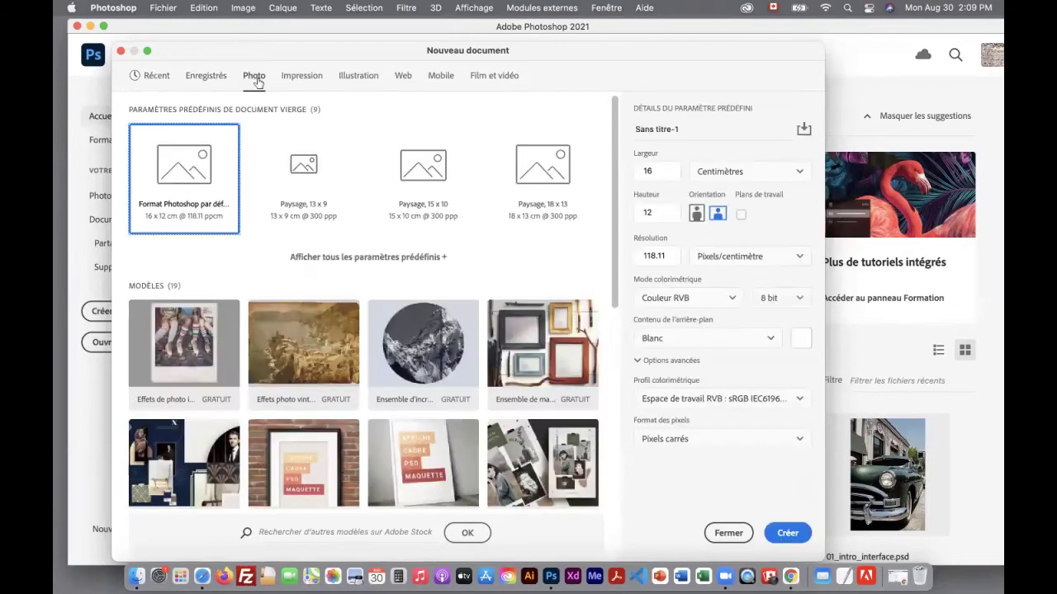
{"action": "left_click", "coordinate": [302, 80]}
{"action": "left_click", "coordinate": [350, 76]}
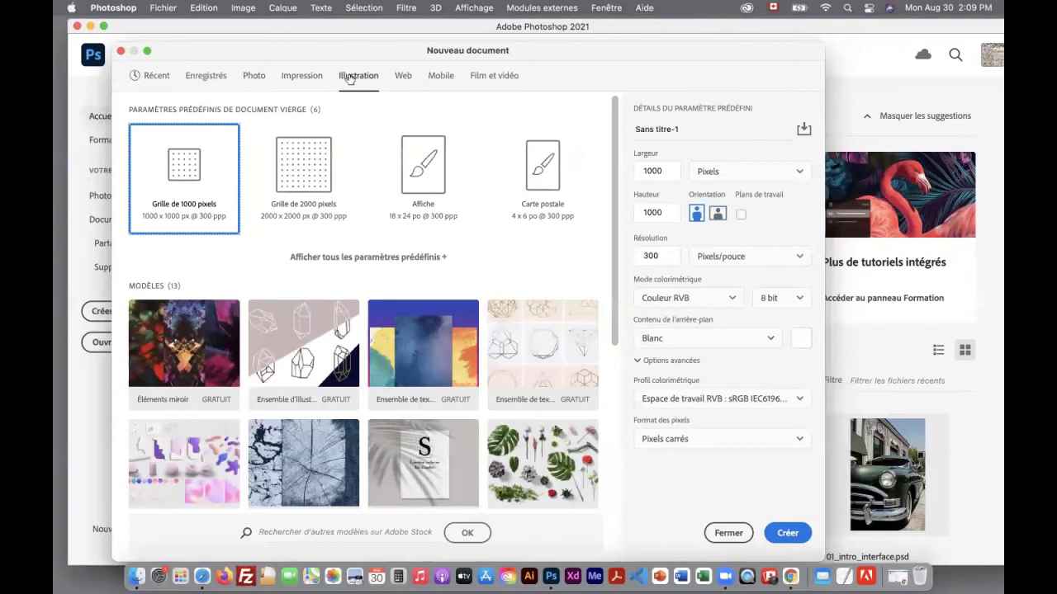
{"action": "left_click", "coordinate": [404, 79]}
{"action": "left_click", "coordinate": [366, 79]}
{"action": "left_click", "coordinate": [290, 81]}
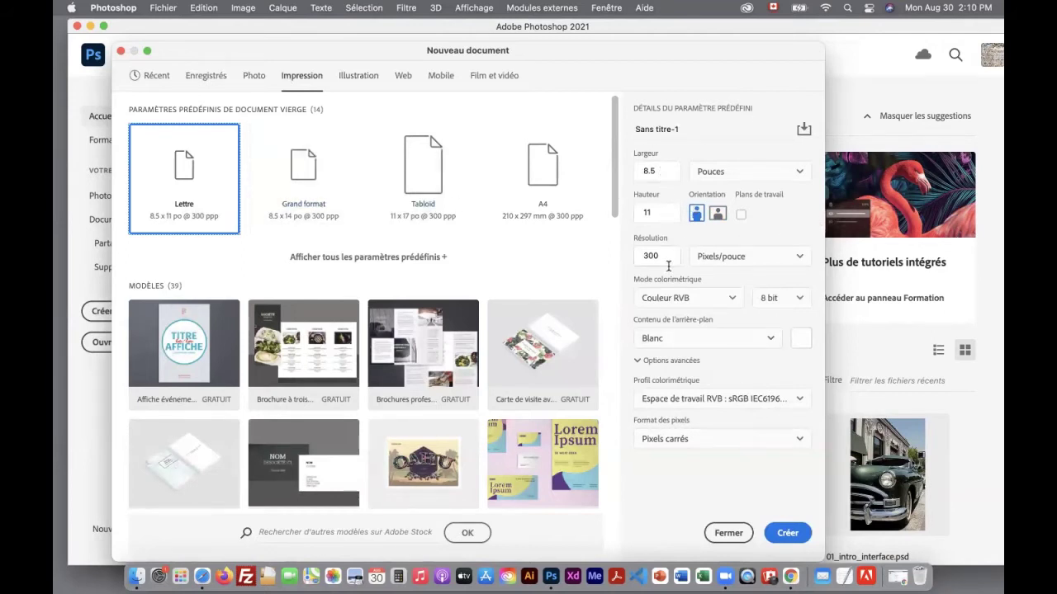
{"action": "left_click", "coordinate": [787, 533]}
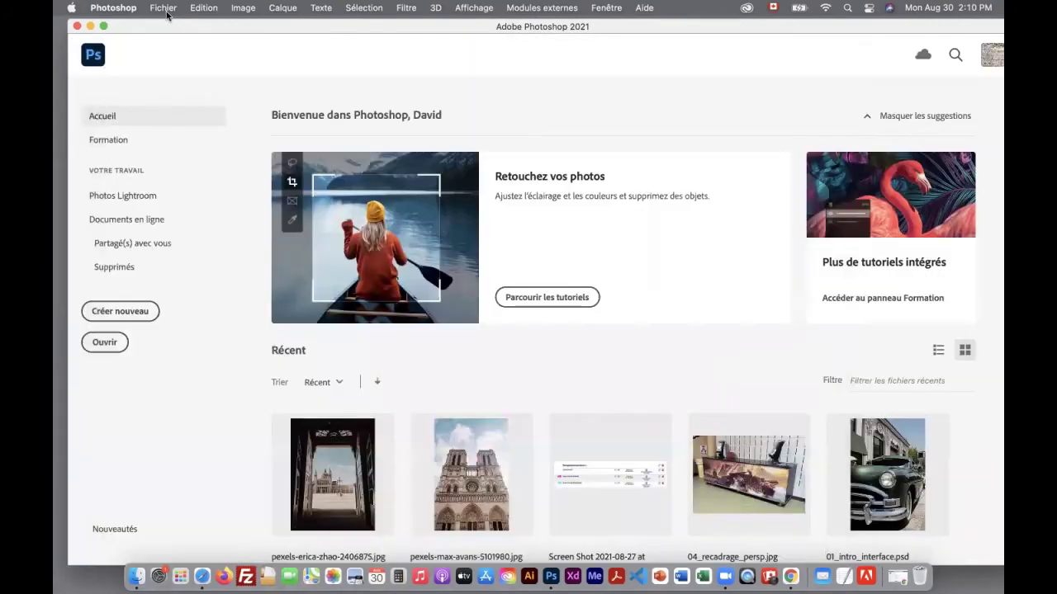
Open the orange scooter photo, the pexels JPEG ending in 3599586, from the Desktop folder
{"action": "left_click", "coordinate": [164, 8]}
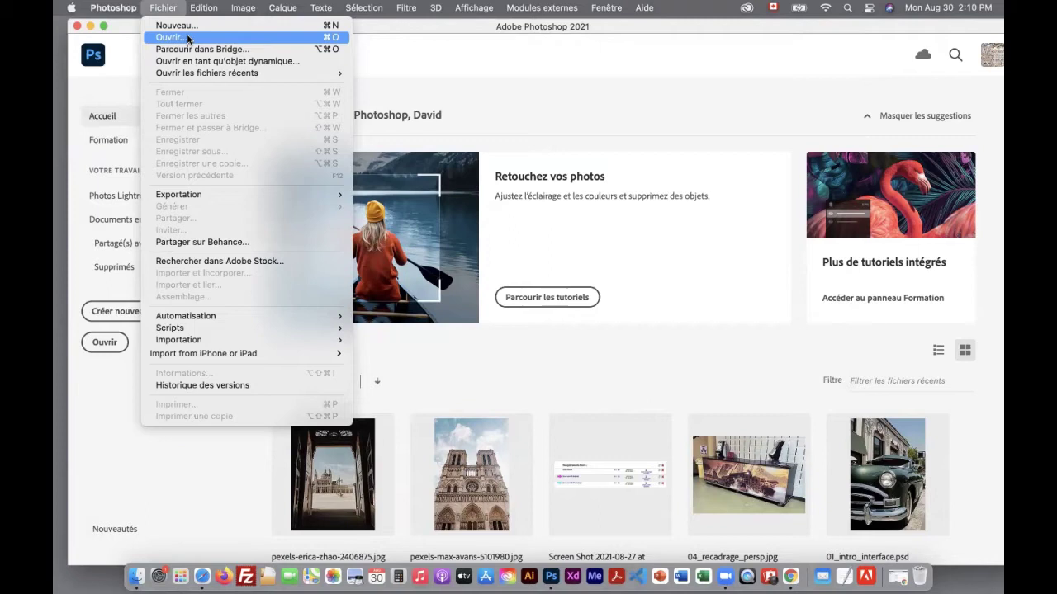
{"action": "left_click", "coordinate": [188, 38]}
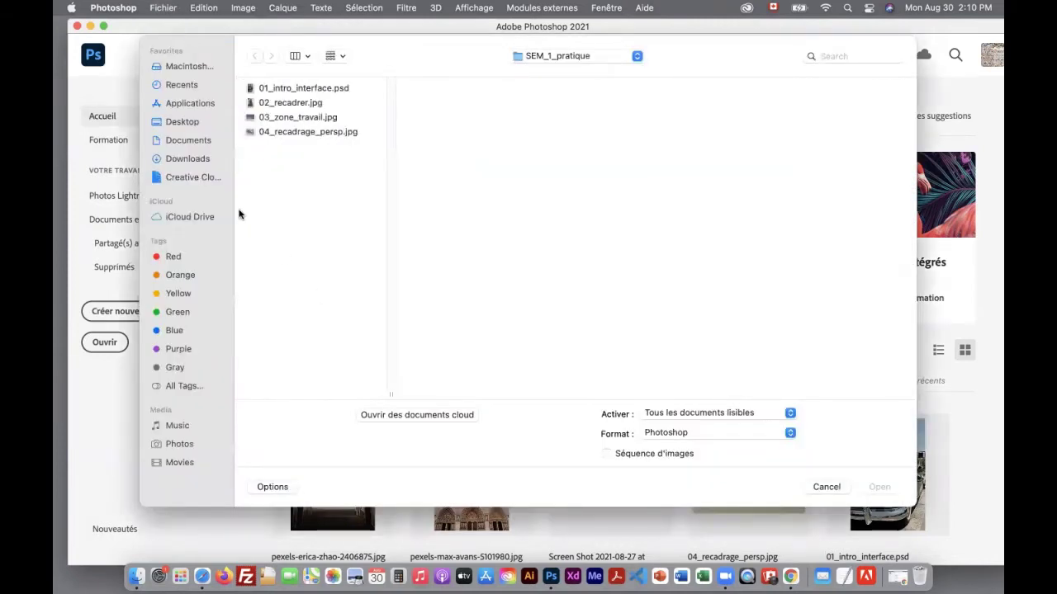
{"action": "left_click", "coordinate": [193, 125]}
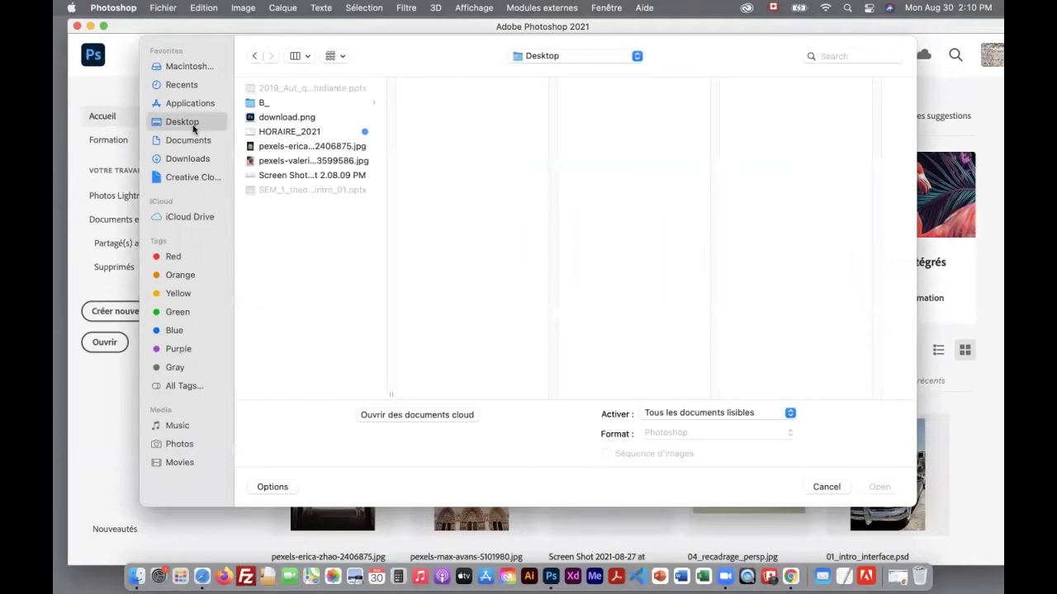
{"action": "left_click", "coordinate": [291, 161]}
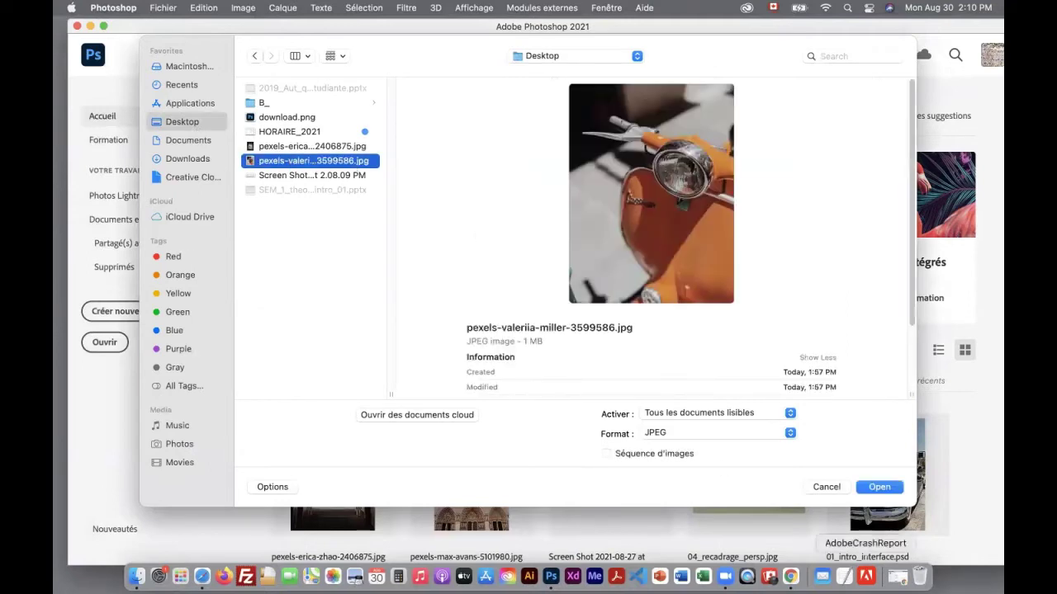
{"action": "left_click", "coordinate": [886, 493]}
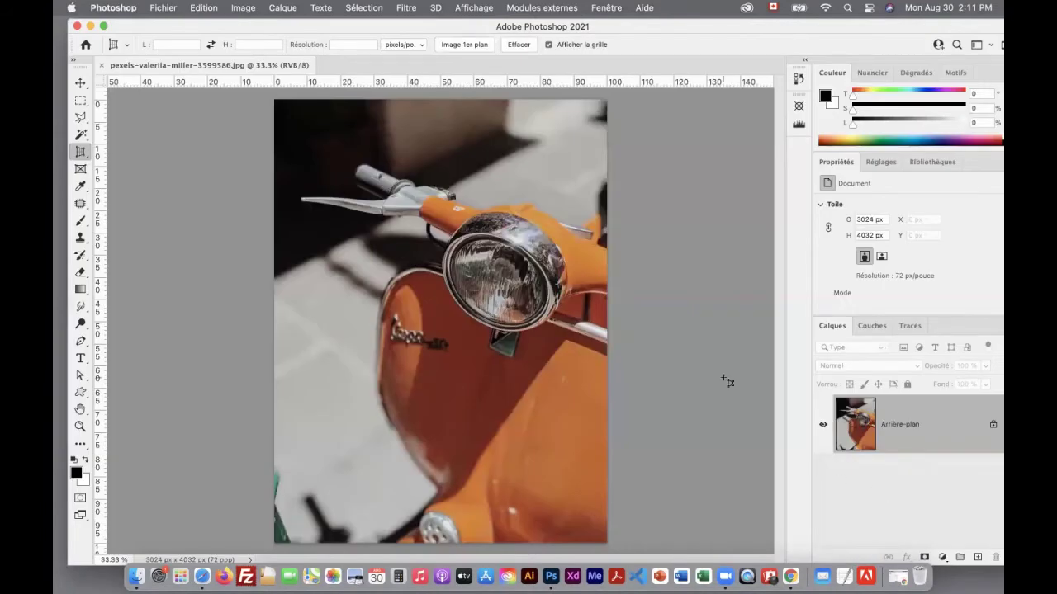
Activate the Move tool and shift the application window so the docked panels fit fully on screen
{"action": "left_click", "coordinate": [80, 85]}
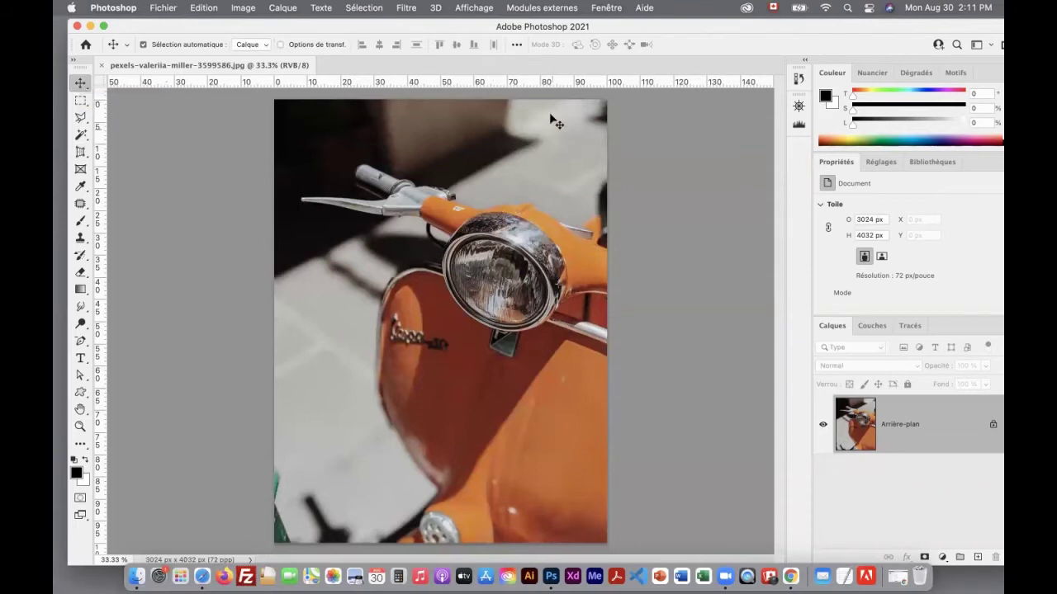
{"action": "left_click_drag", "start_coordinate": [275, 28], "coordinate": [261, 26]}
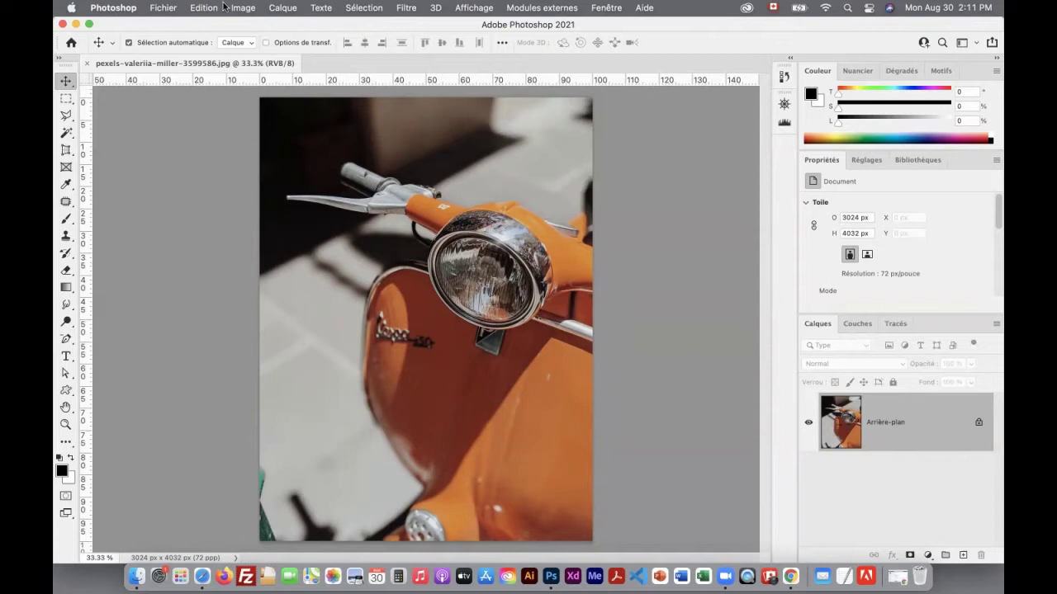
Examine the available application commands, including the Préférences categories, the editing commands and the list of panels that can be shown
{"action": "left_click", "coordinate": [70, 8]}
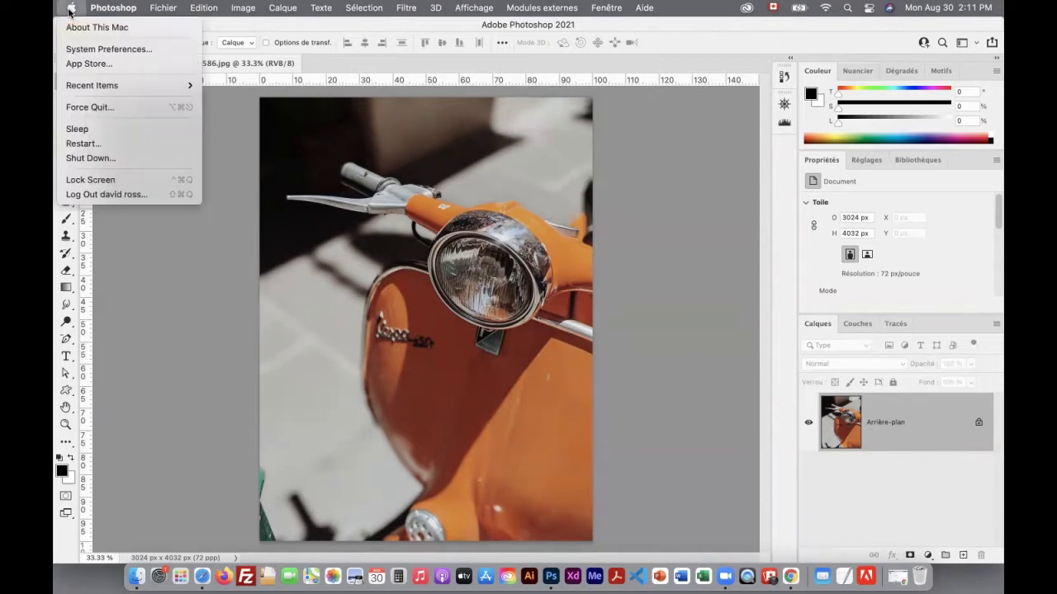
{"action": "left_click", "coordinate": [70, 10]}
{"action": "left_click", "coordinate": [108, 10]}
{"action": "left_click", "coordinate": [108, 10]}
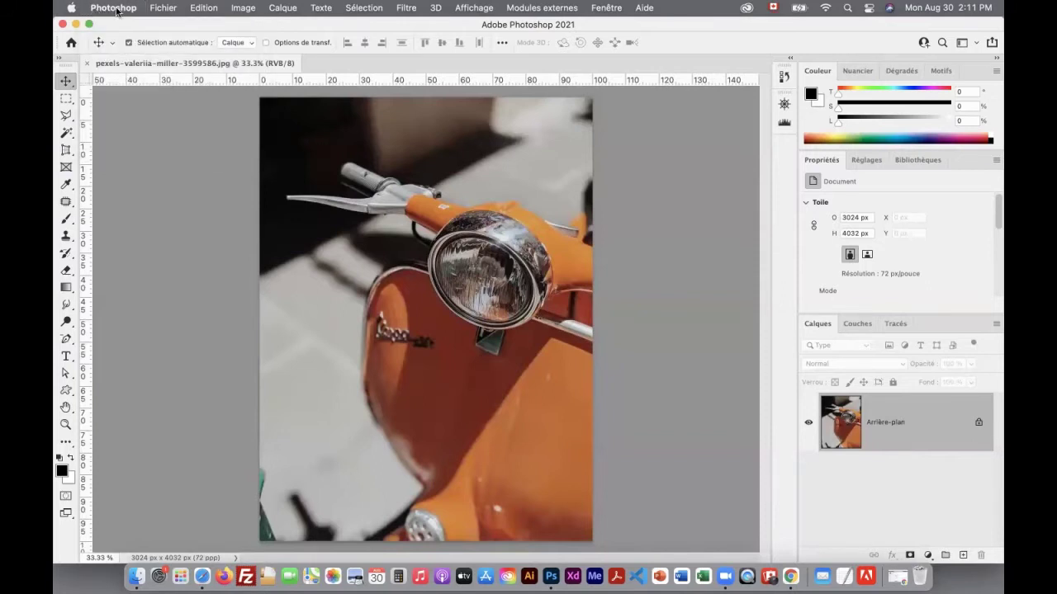
{"action": "left_click", "coordinate": [120, 10]}
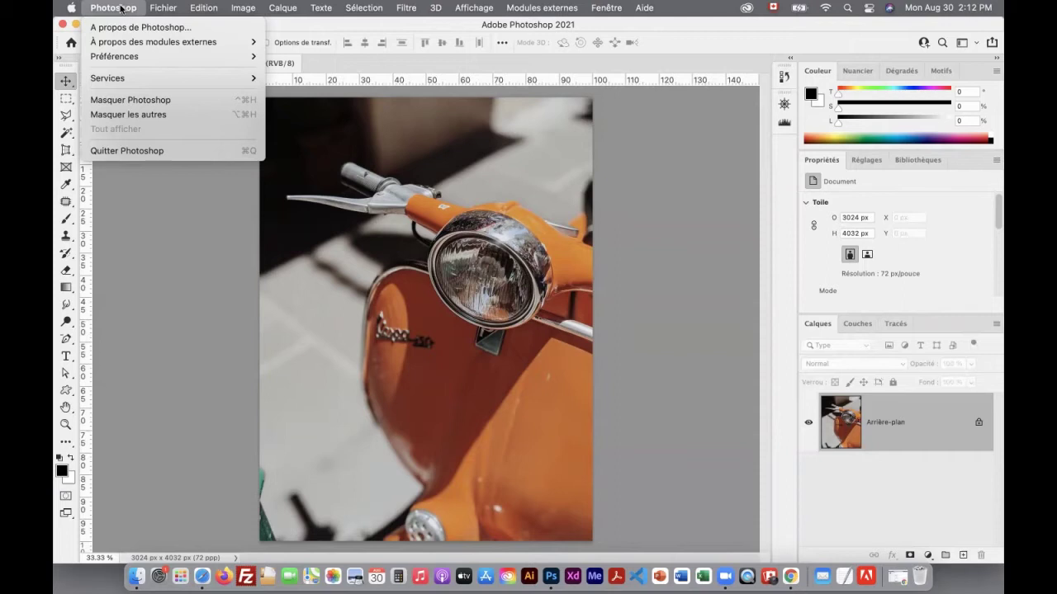
{"action": "mouse_move", "coordinate": [116, 57]}
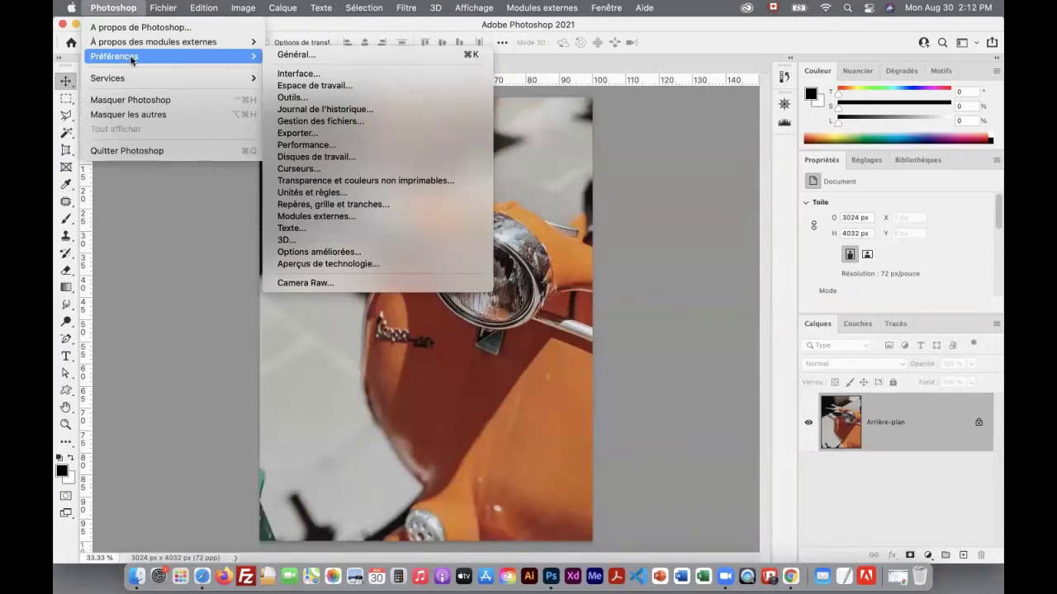
{"action": "mouse_move", "coordinate": [208, 10]}
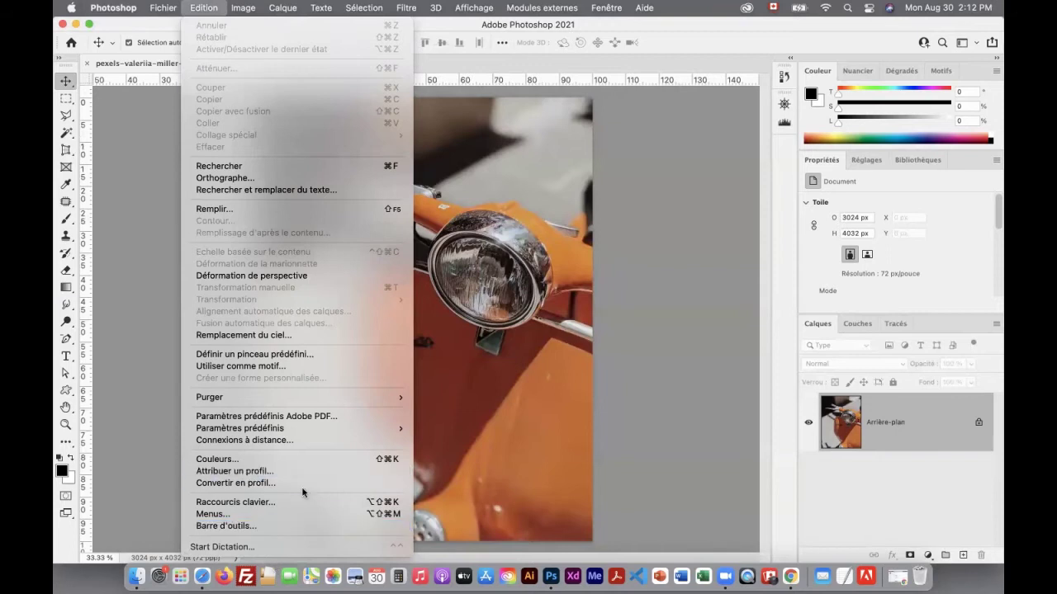
{"action": "left_click", "coordinate": [211, 10]}
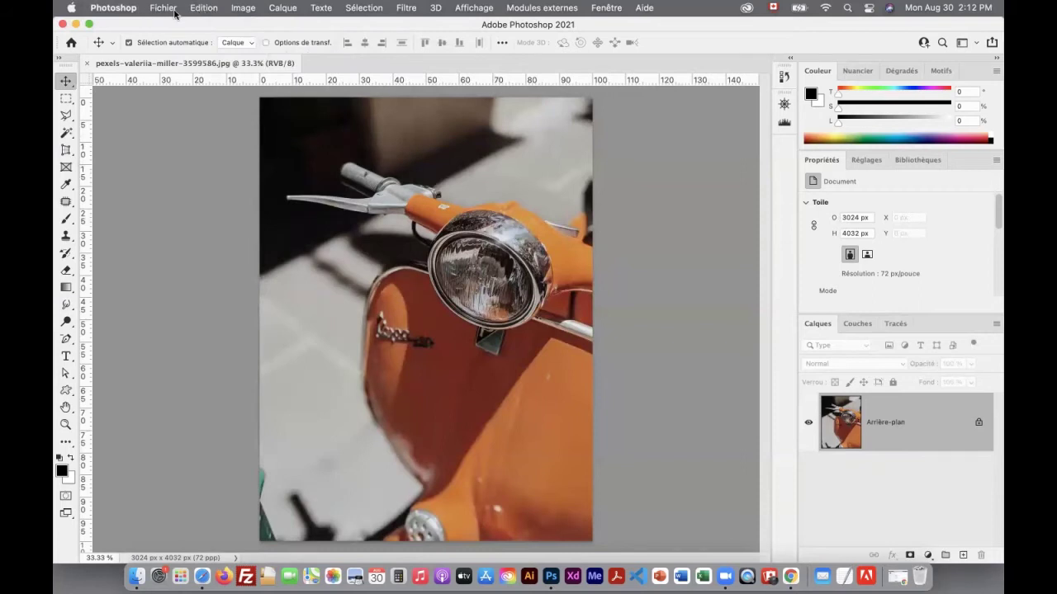
{"action": "left_click", "coordinate": [175, 12]}
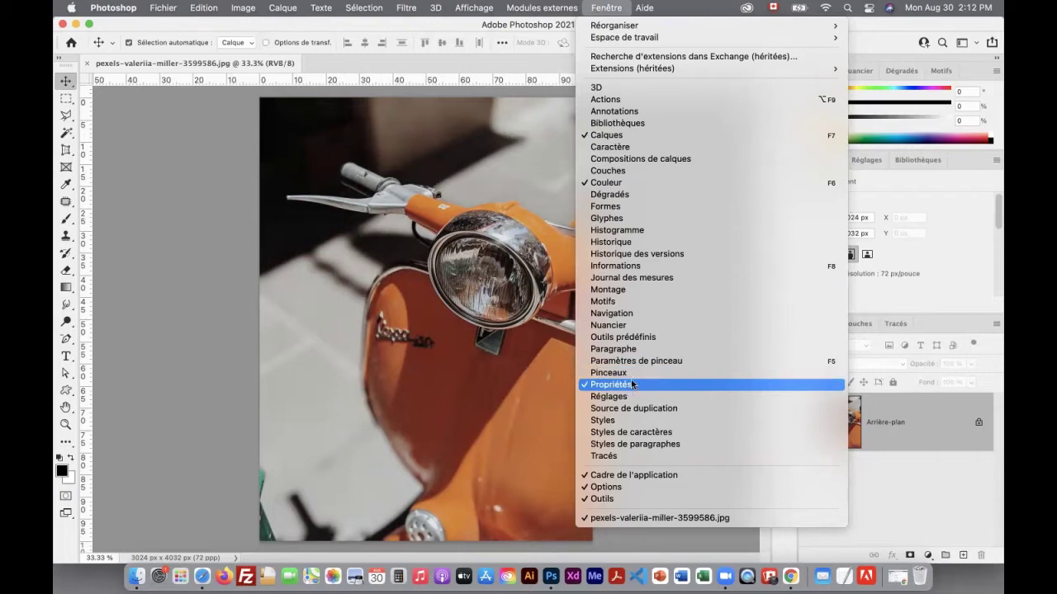
{"action": "left_click", "coordinate": [738, 59]}
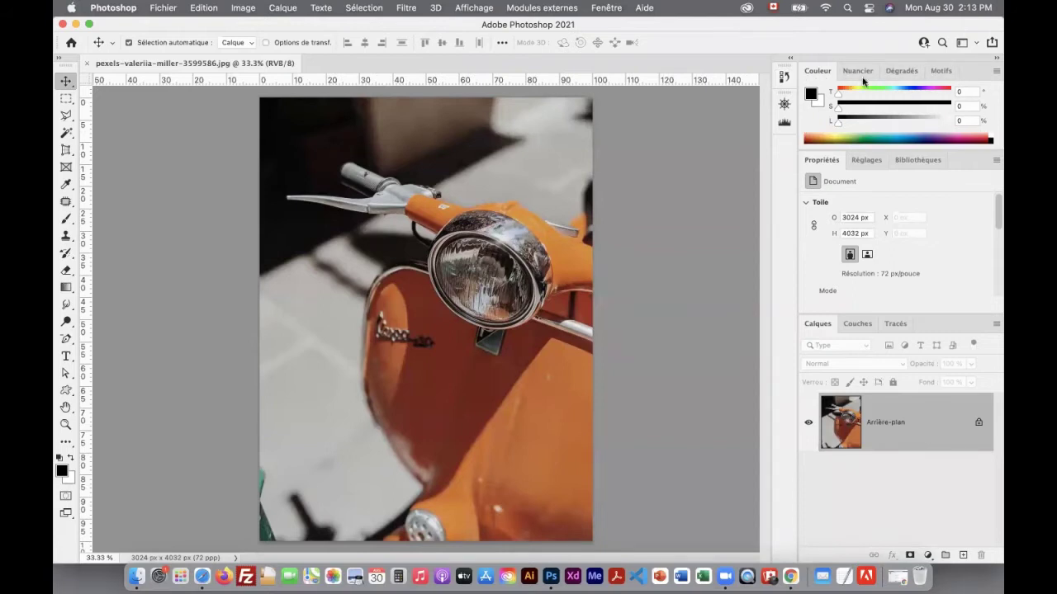
View the Nuancier, Dégradés, Motifs, Réglages and Bibliothèques panels, returning to Couleur and Propriétés
{"action": "left_click", "coordinate": [858, 74]}
{"action": "left_click", "coordinate": [906, 73]}
{"action": "left_click", "coordinate": [941, 72]}
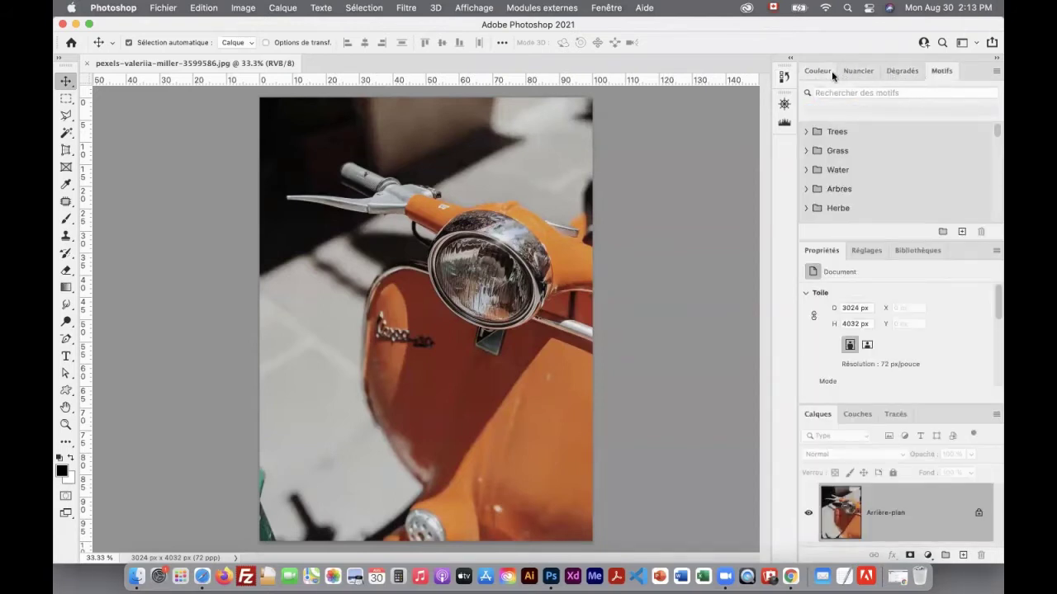
{"action": "left_click", "coordinate": [817, 73]}
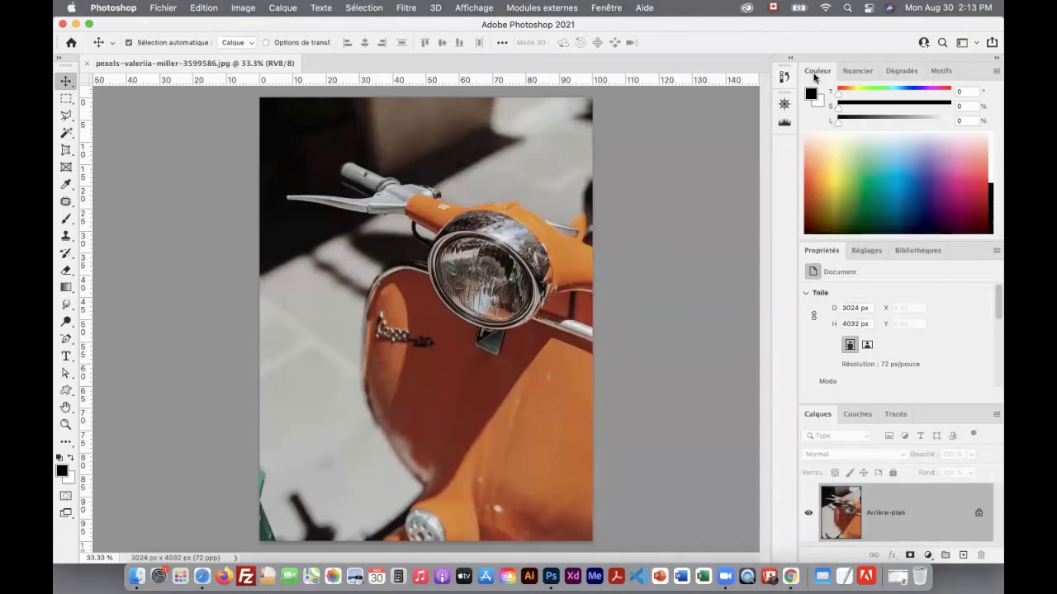
{"action": "left_click", "coordinate": [865, 250]}
{"action": "left_click", "coordinate": [920, 251]}
{"action": "left_click", "coordinate": [817, 252]}
{"action": "left_click_drag", "start_coordinate": [840, 403], "coordinate": [840, 293]}
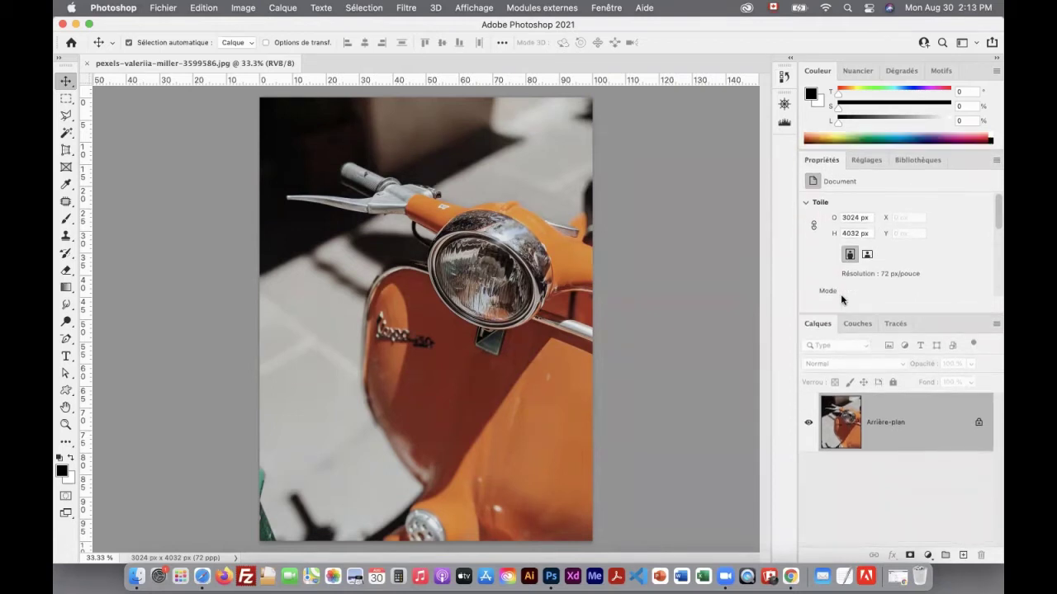
View the Tracés, Bibliothèques and Motifs panels, then bring Couleur, Propriétés and Calques back to the front
{"action": "left_click", "coordinate": [894, 326]}
{"action": "left_click", "coordinate": [914, 163]}
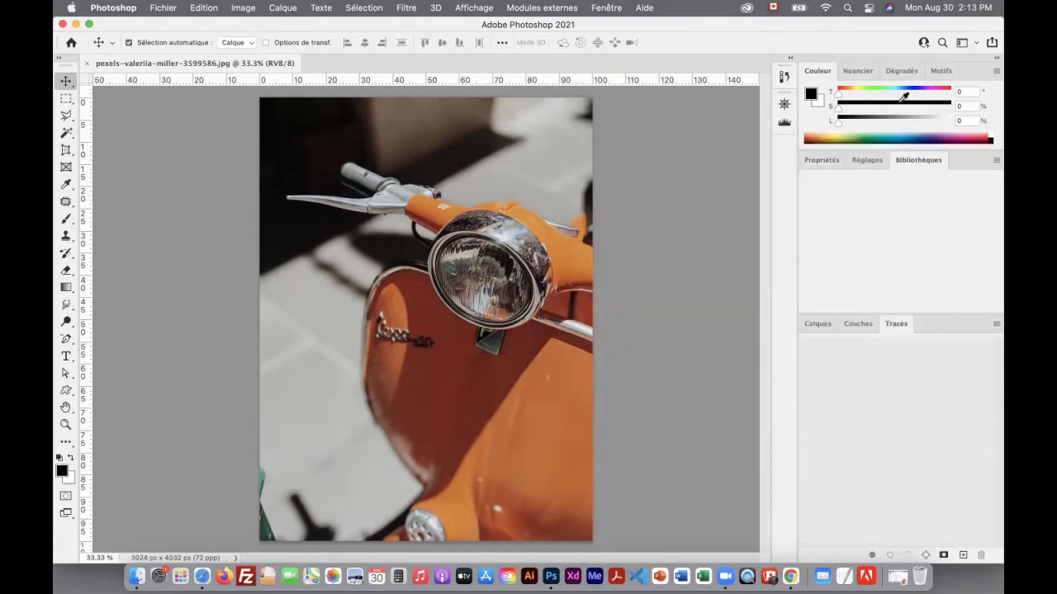
{"action": "left_click", "coordinate": [946, 72]}
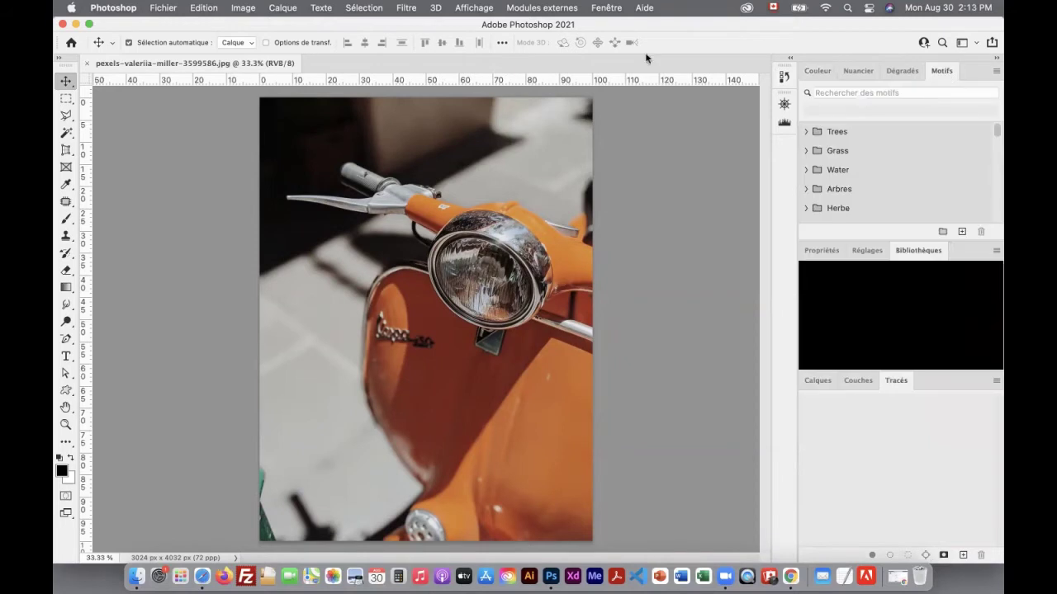
{"action": "left_click", "coordinate": [611, 9]}
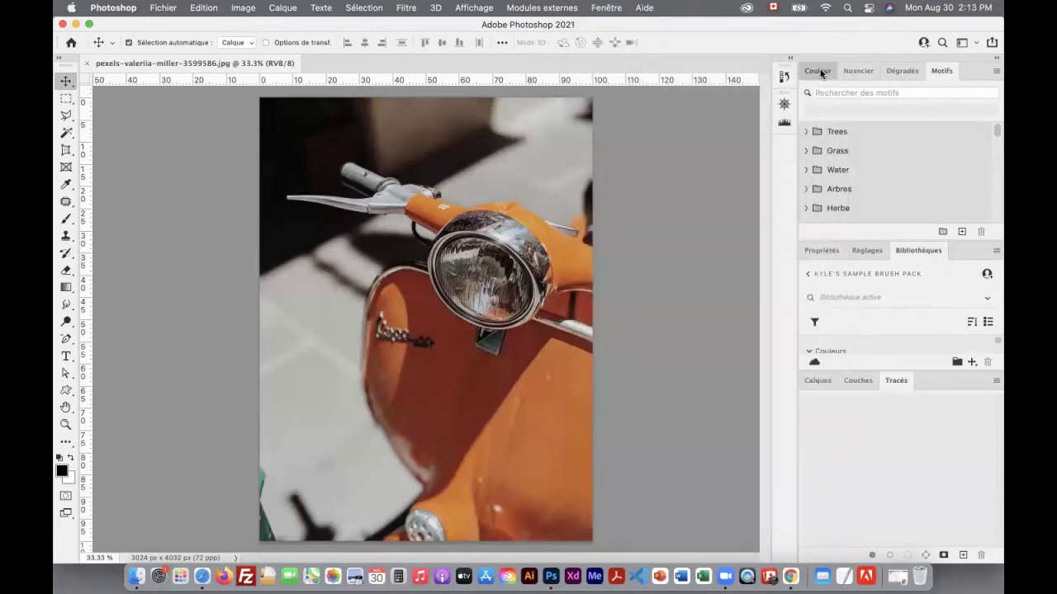
{"action": "left_click", "coordinate": [817, 71]}
{"action": "left_click", "coordinate": [823, 251]}
{"action": "left_click", "coordinate": [813, 415]}
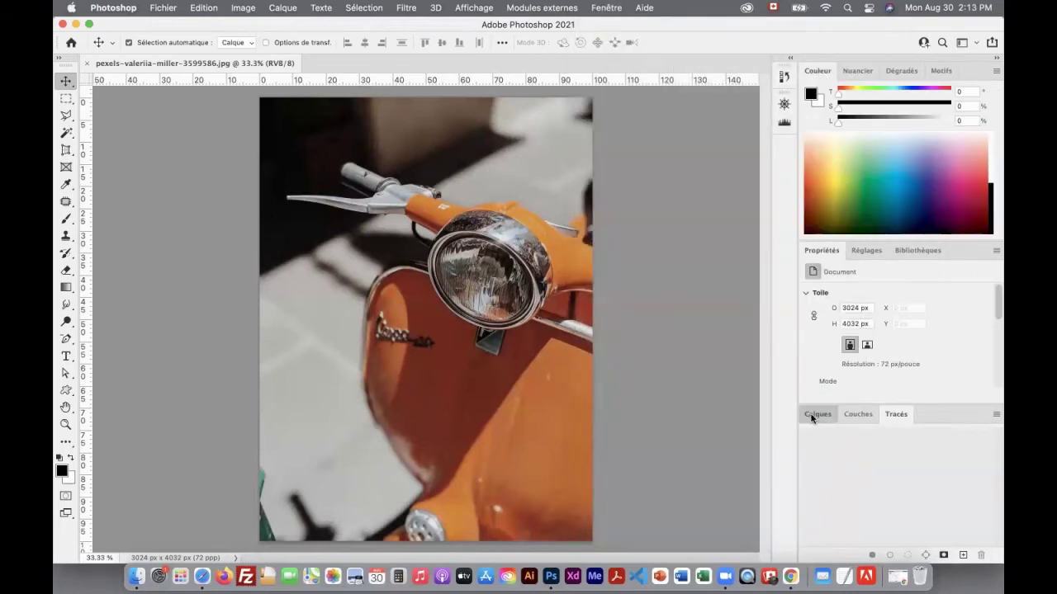
Show the Caractère panel, separate it from Paragraphe and dock it as a new column beside the Couleur and Propriétés panels
{"action": "left_click", "coordinate": [608, 8]}
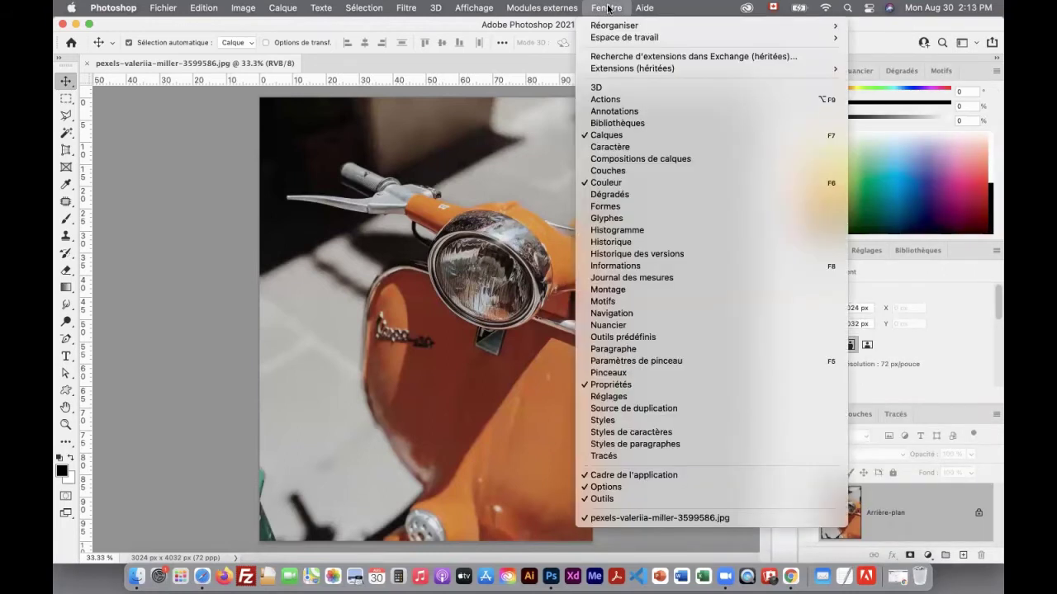
{"action": "left_click", "coordinate": [616, 149]}
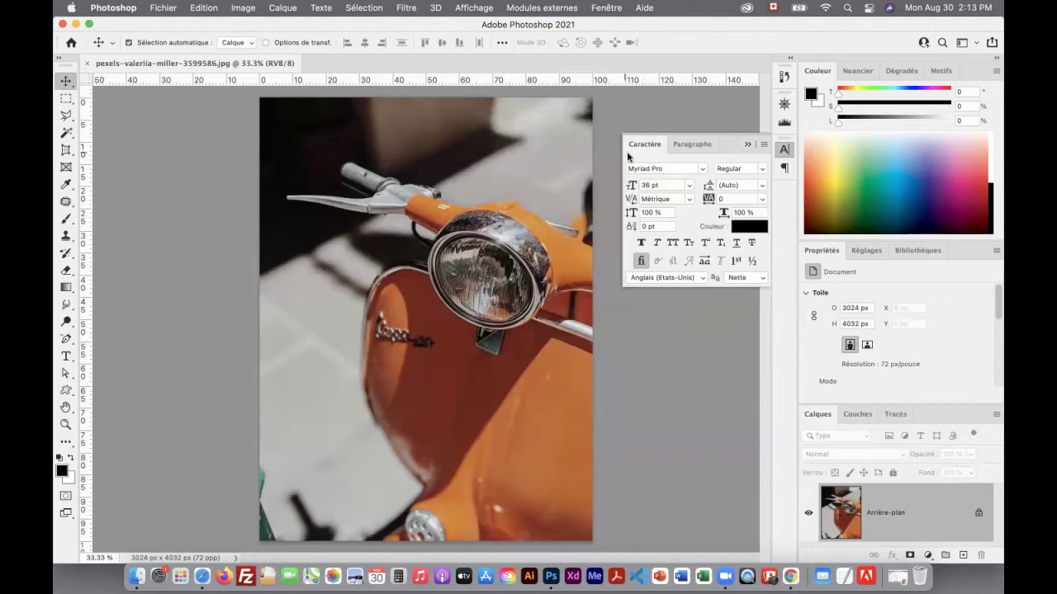
{"action": "left_click_drag", "start_coordinate": [636, 152], "coordinate": [180, 149]}
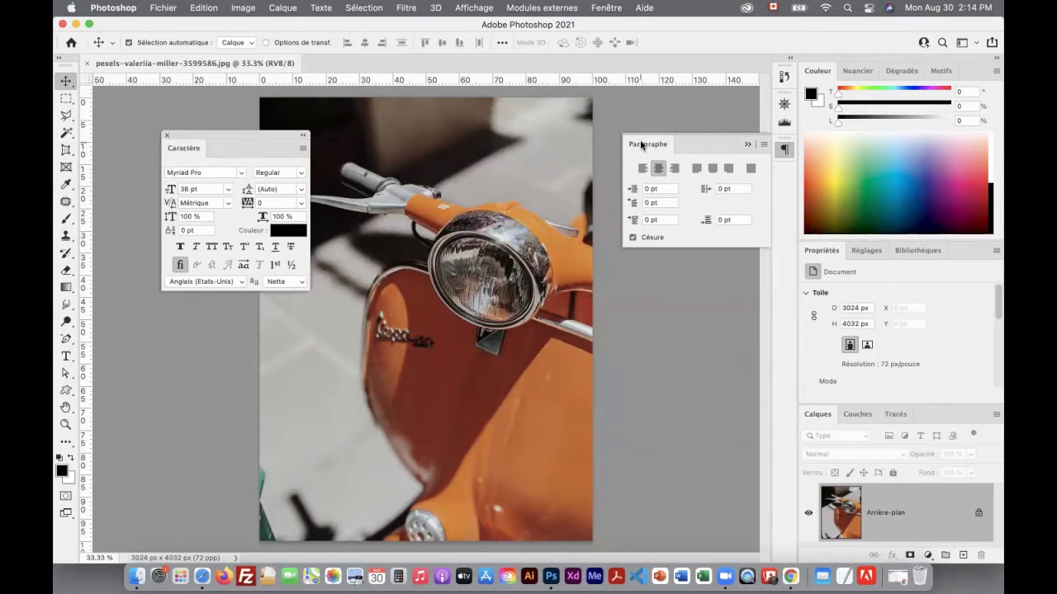
{"action": "left_click_drag", "start_coordinate": [195, 153], "coordinate": [798, 246]}
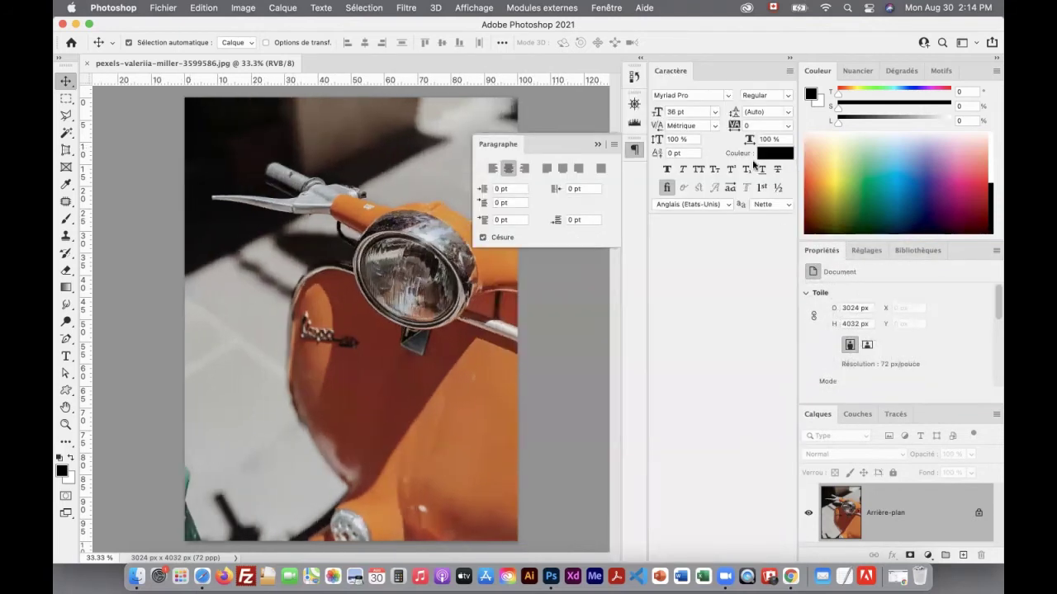
Detach the Réglages and Bibliothèques panels from the Propriétés group so that both float over the workspace
{"action": "left_click_drag", "start_coordinate": [866, 250], "coordinate": [723, 242]}
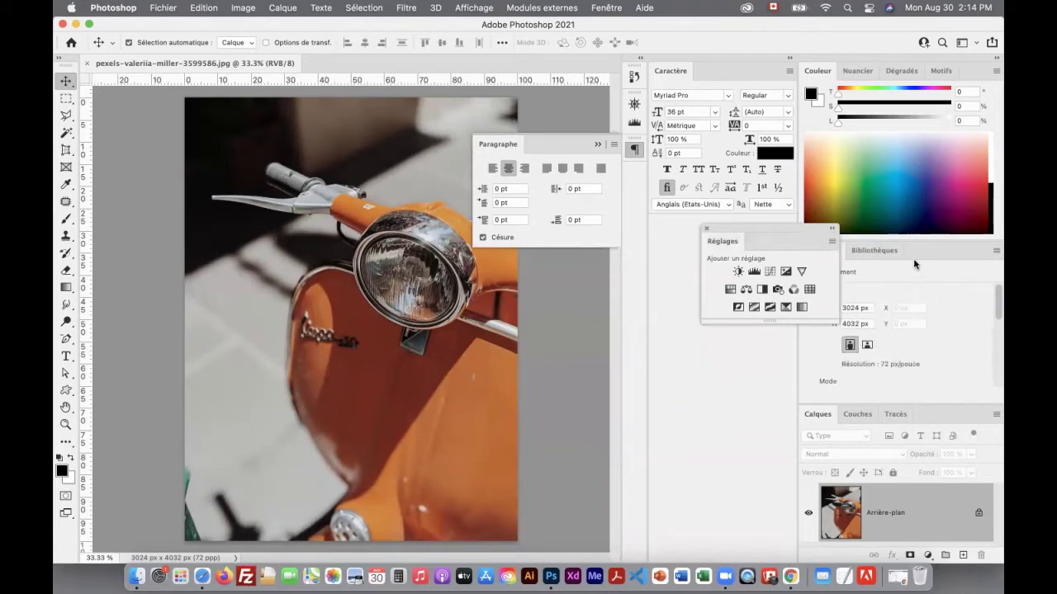
{"action": "left_click_drag", "start_coordinate": [865, 251], "coordinate": [781, 347]}
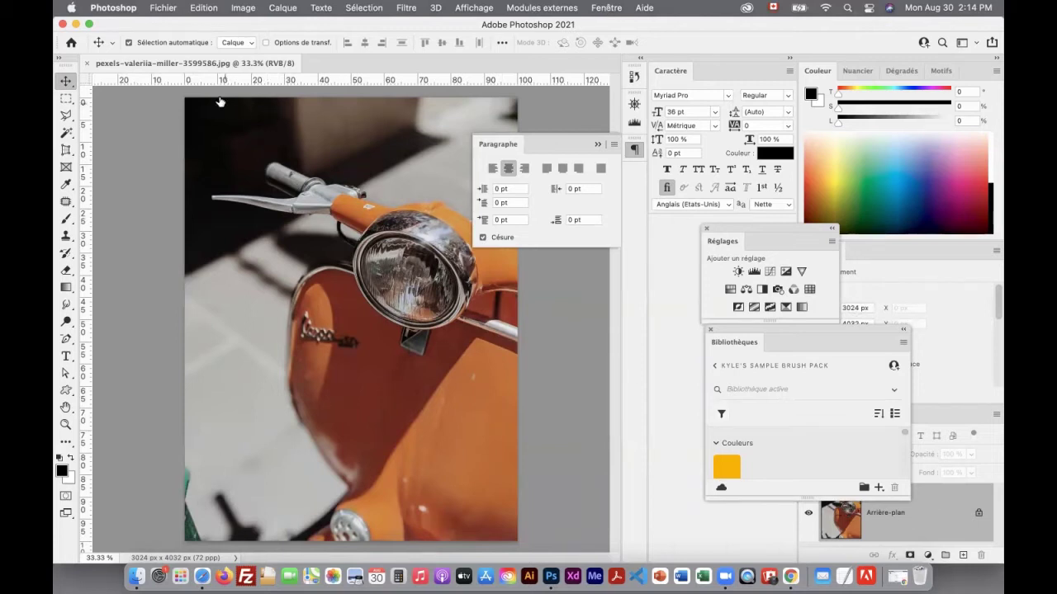
Switch from the Les indispensables workspace to the Mouvement workspace to view its panel layout
{"action": "left_click", "coordinate": [603, 8]}
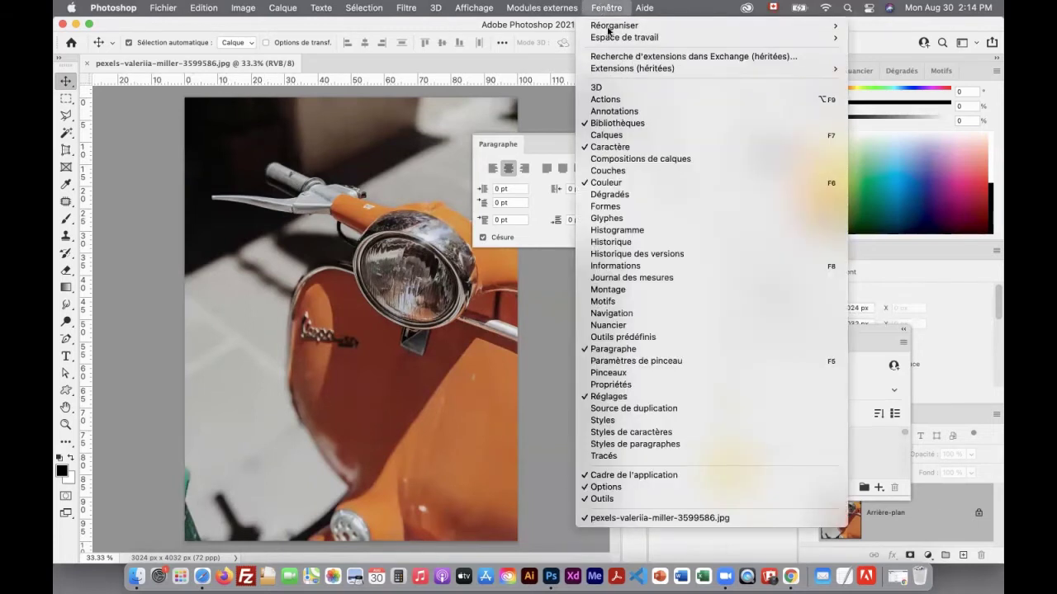
{"action": "mouse_move", "coordinate": [619, 41]}
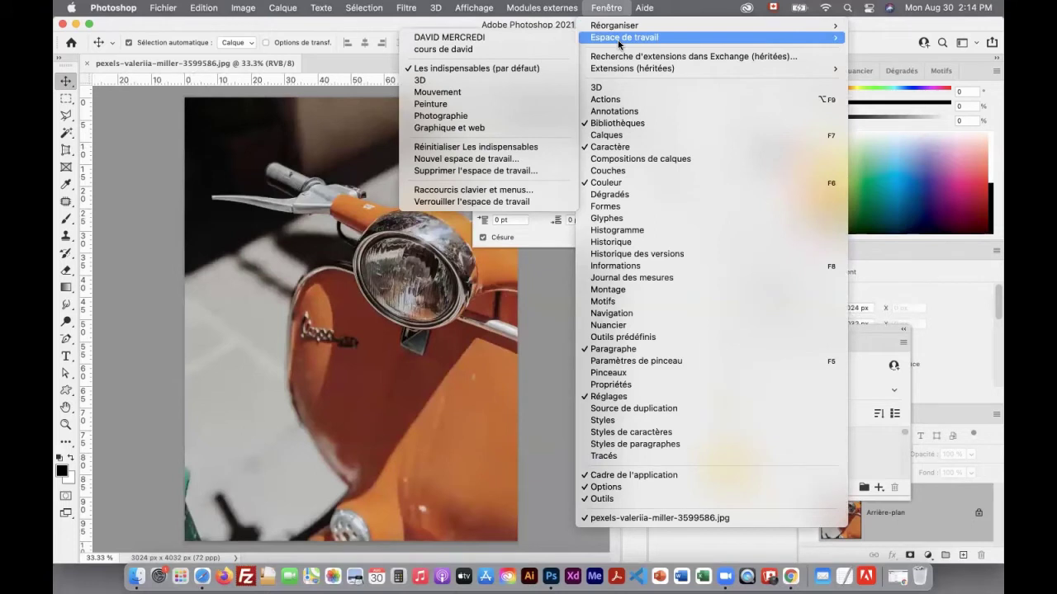
{"action": "left_click", "coordinate": [425, 69]}
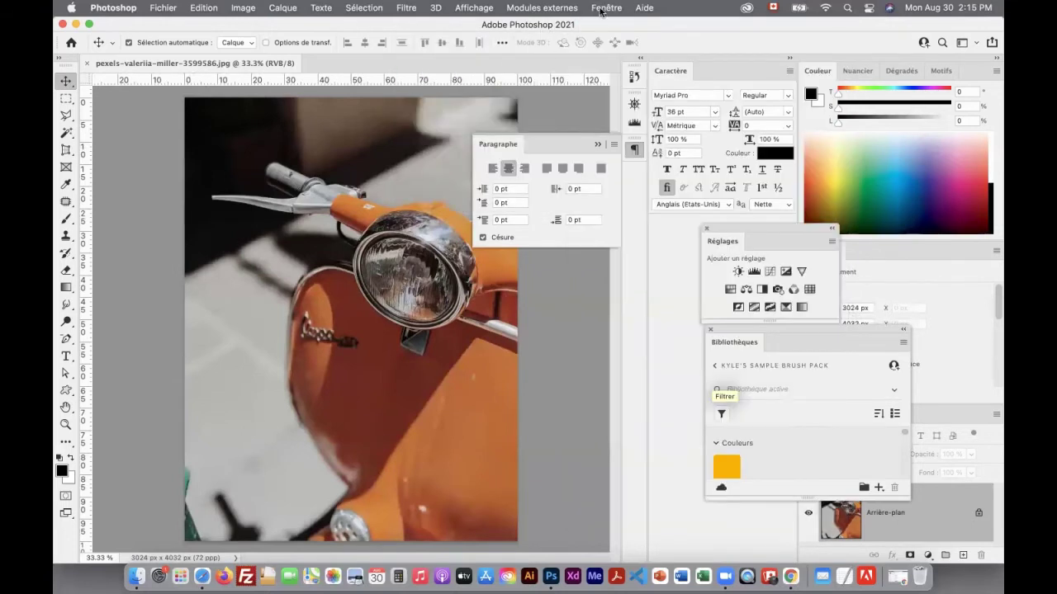
{"action": "left_click", "coordinate": [603, 8]}
{"action": "mouse_move", "coordinate": [610, 38]}
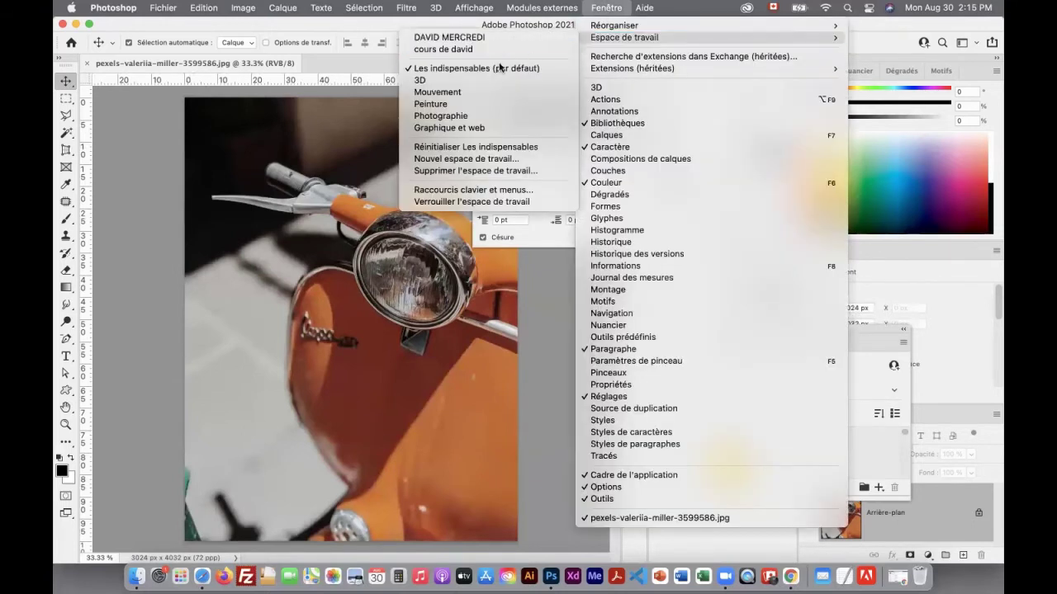
{"action": "left_click", "coordinate": [462, 92]}
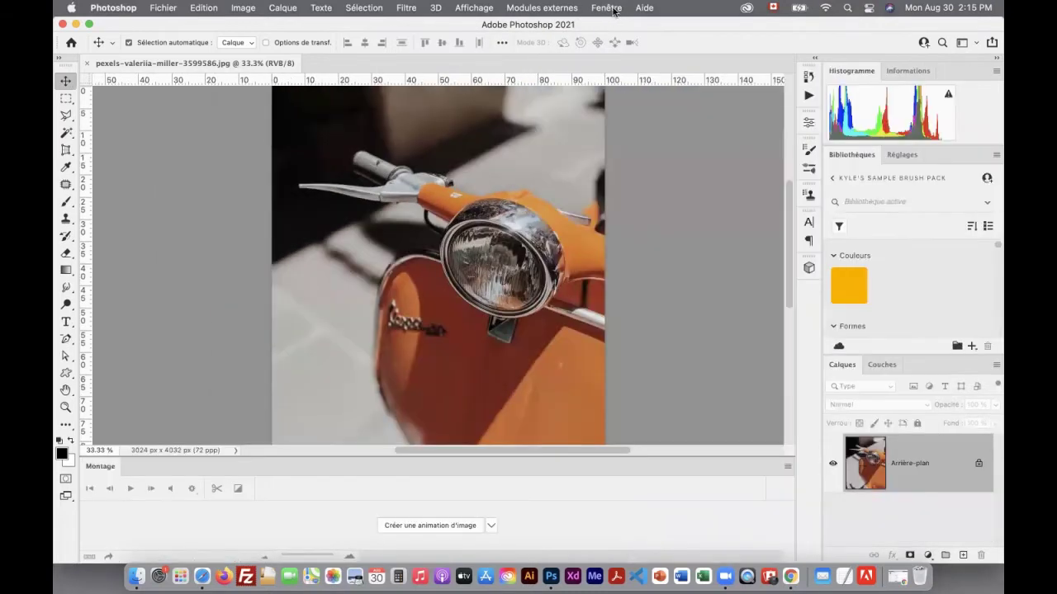
Display the 3D workspace, followed by the Peinture workspace, to compare their panel layouts
{"action": "left_click", "coordinate": [611, 10]}
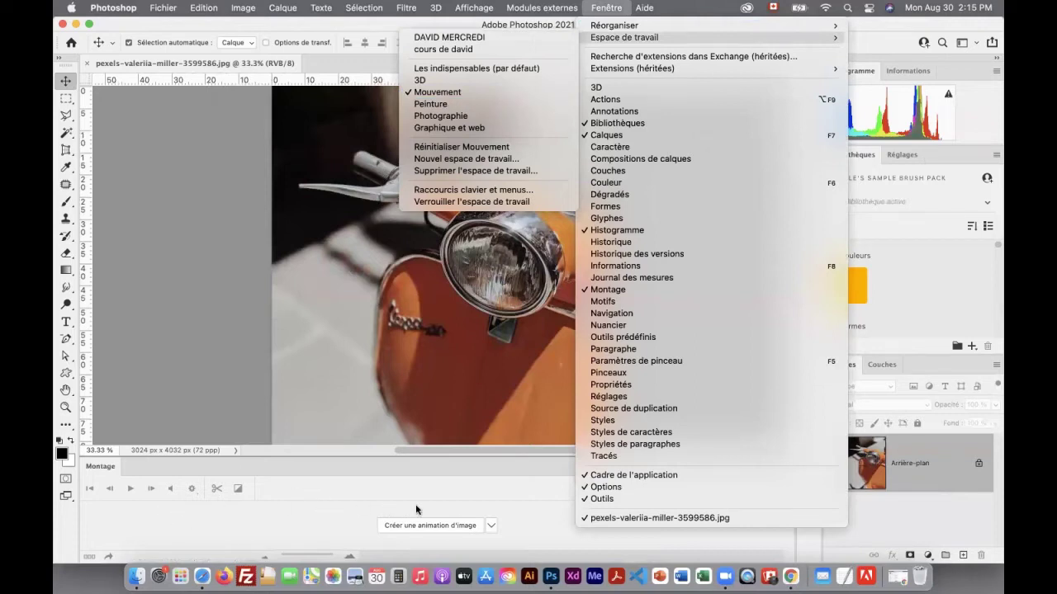
{"action": "left_click", "coordinate": [614, 10]}
{"action": "left_click", "coordinate": [614, 9]}
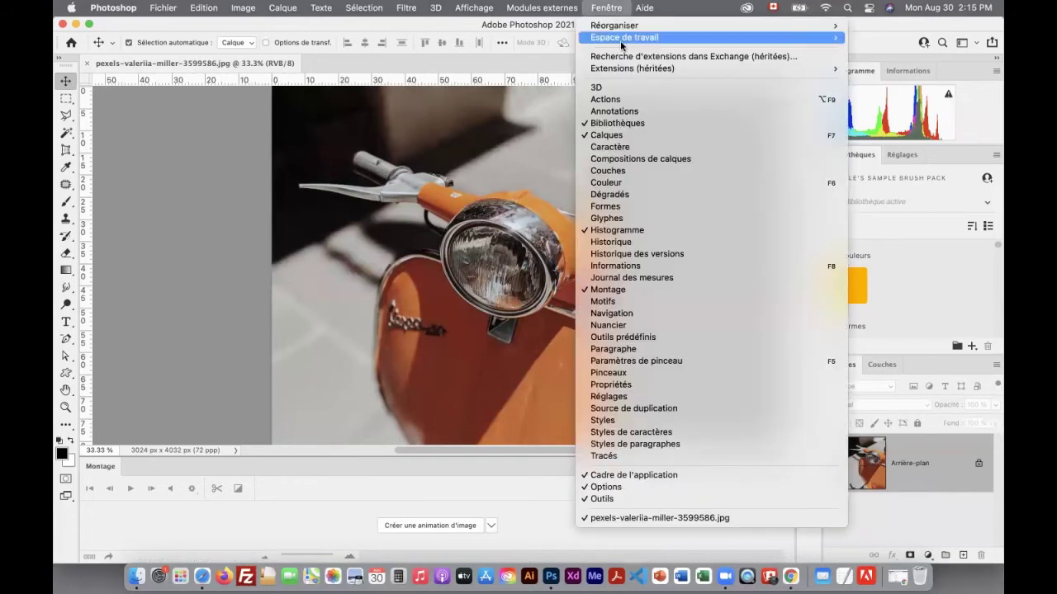
{"action": "left_click", "coordinate": [435, 88]}
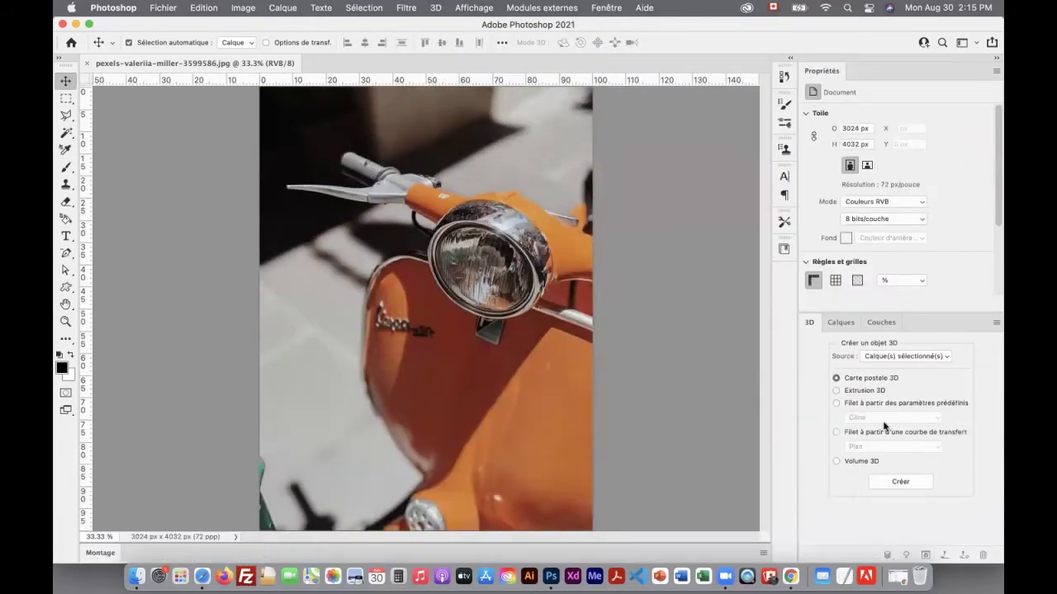
{"action": "left_click", "coordinate": [613, 10]}
{"action": "mouse_move", "coordinate": [618, 41]}
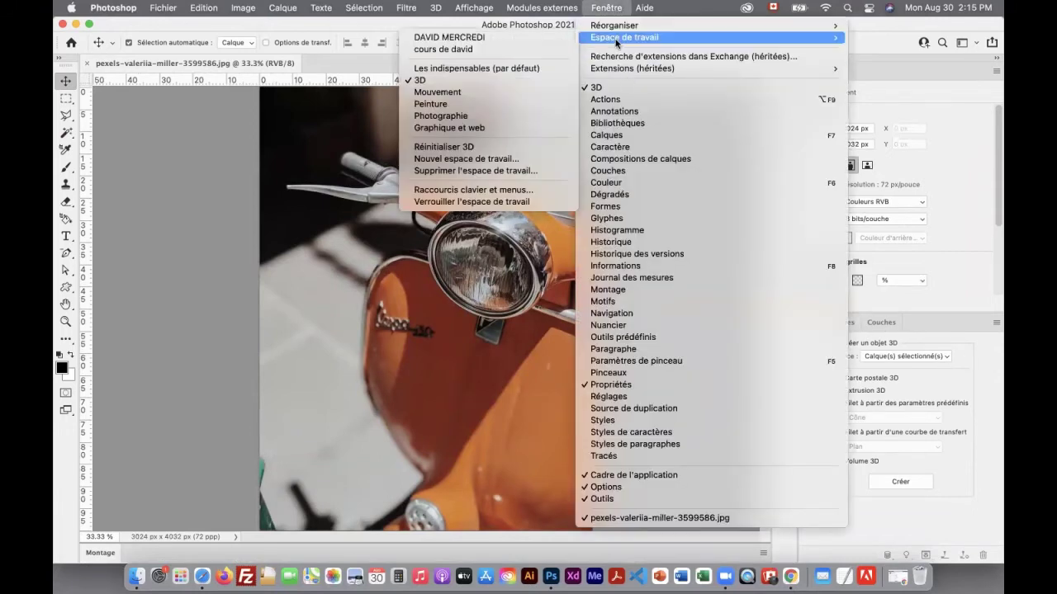
{"action": "left_click", "coordinate": [474, 104]}
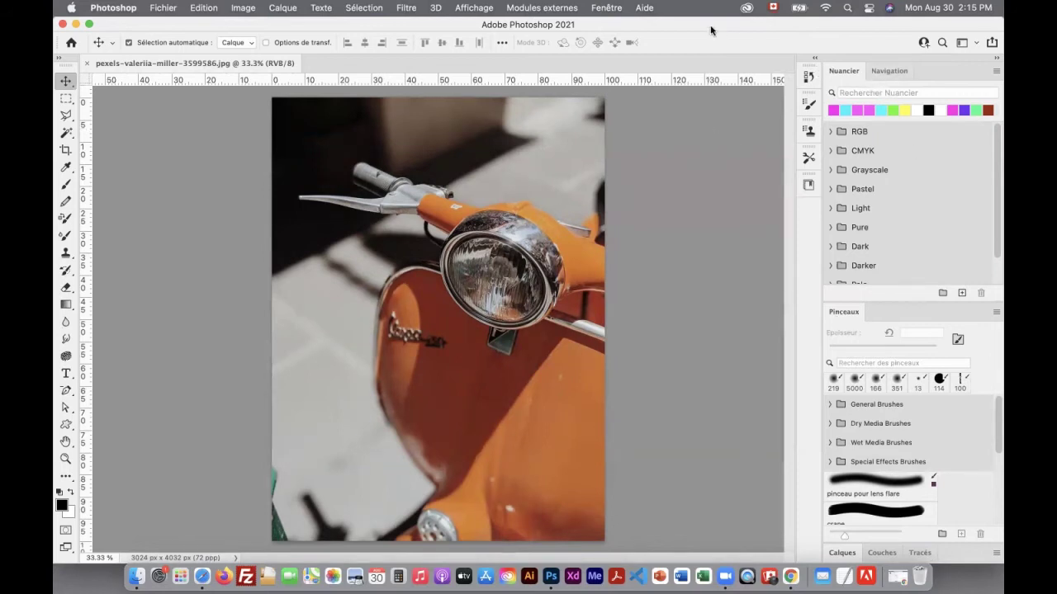
Return to the Les indispensables workspace and reset it to its default panel arrangement
{"action": "left_click", "coordinate": [612, 9]}
{"action": "mouse_move", "coordinate": [618, 36]}
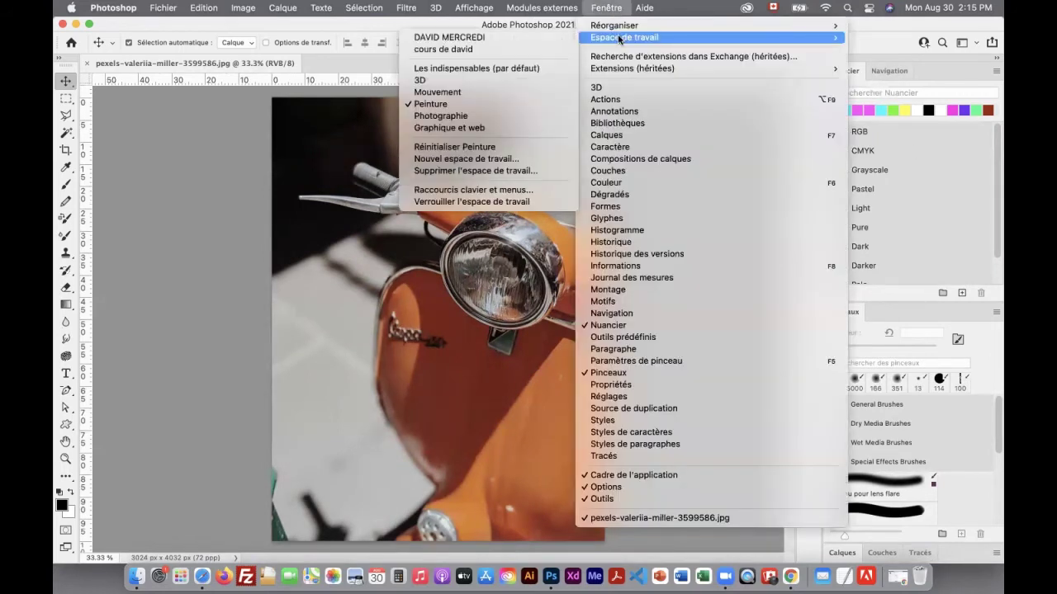
{"action": "left_click", "coordinate": [484, 71]}
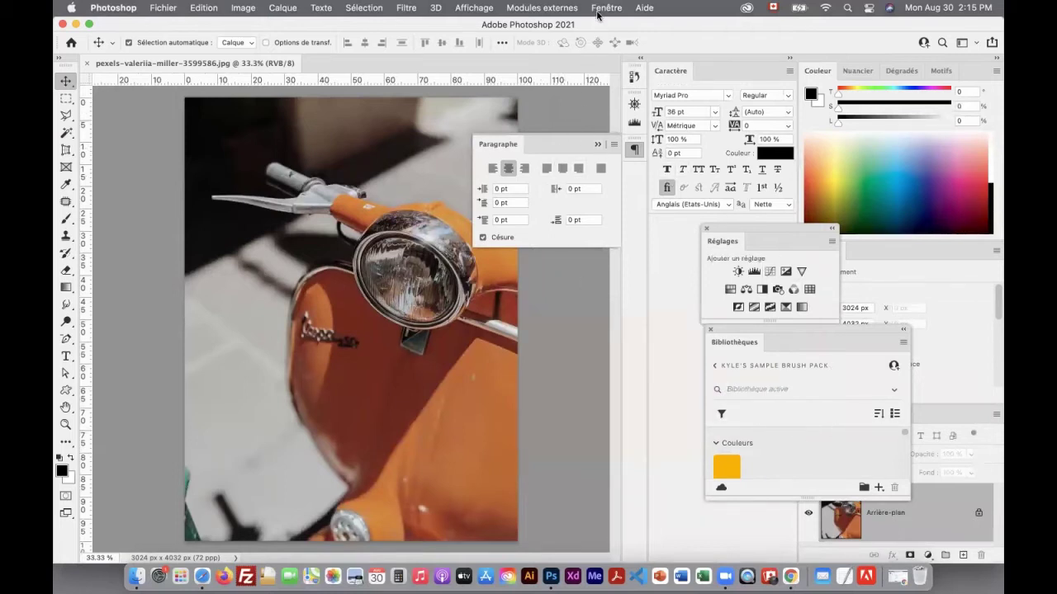
{"action": "left_click", "coordinate": [608, 8]}
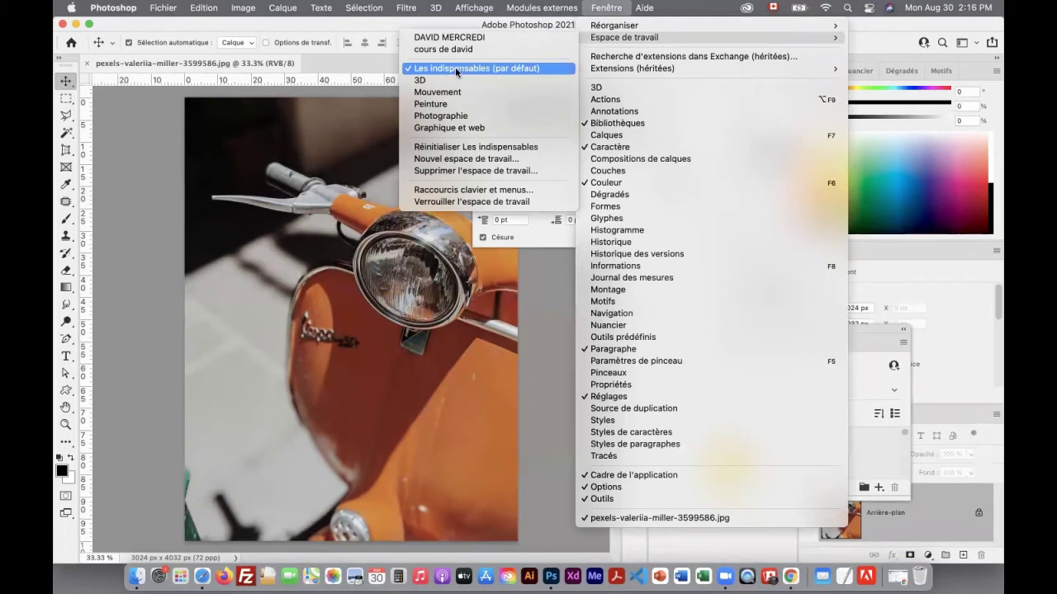
{"action": "left_click", "coordinate": [476, 147]}
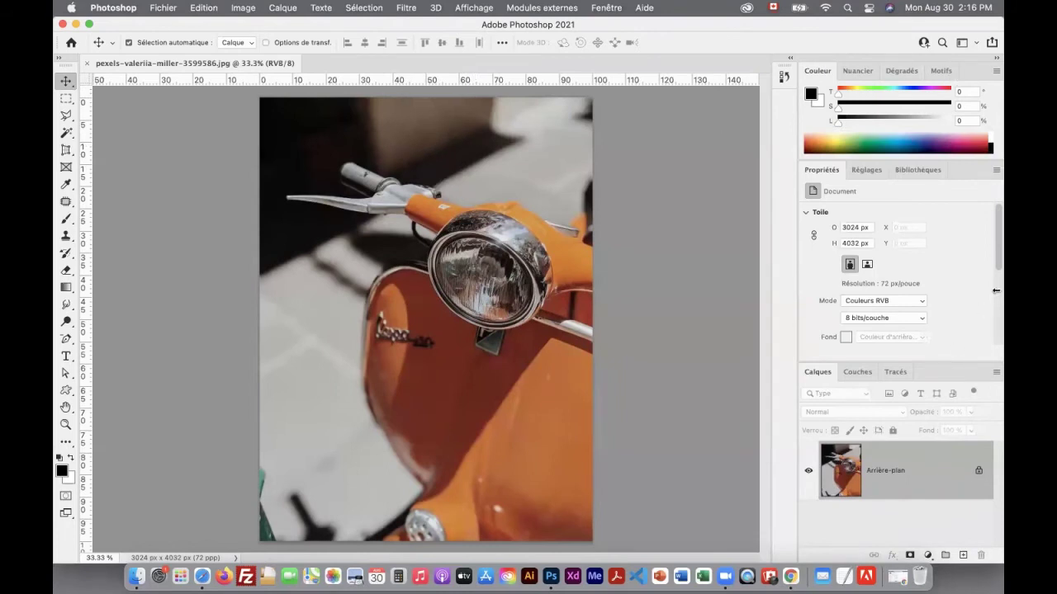
Enlarge the Calques panel, then collapse the Propriétés, Calques and Couleur panel groups and expand them again
{"action": "left_click_drag", "start_coordinate": [831, 358], "coordinate": [838, 304]}
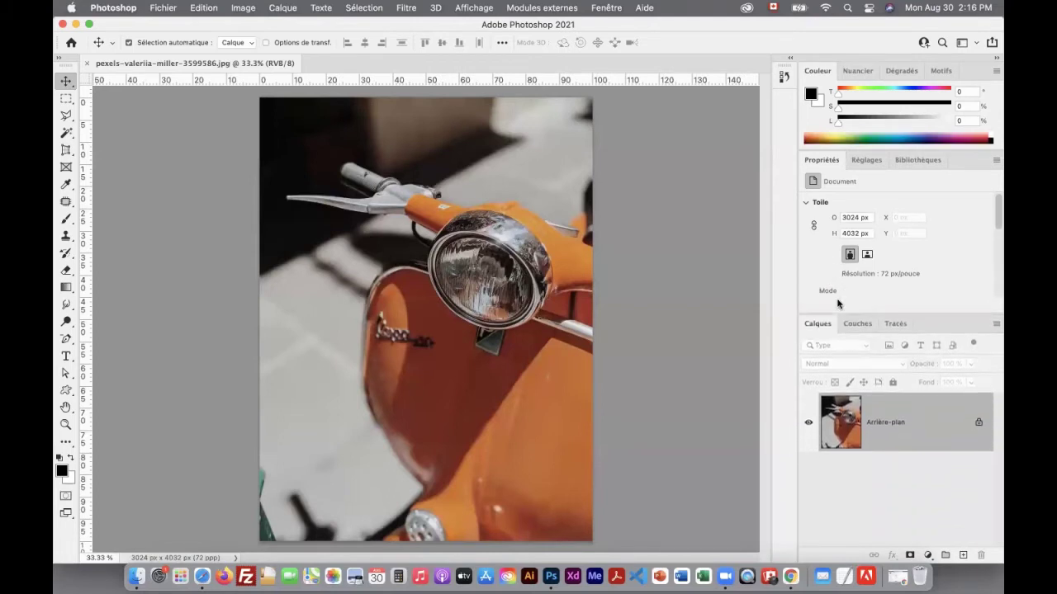
{"action": "double_click", "coordinate": [825, 160]}
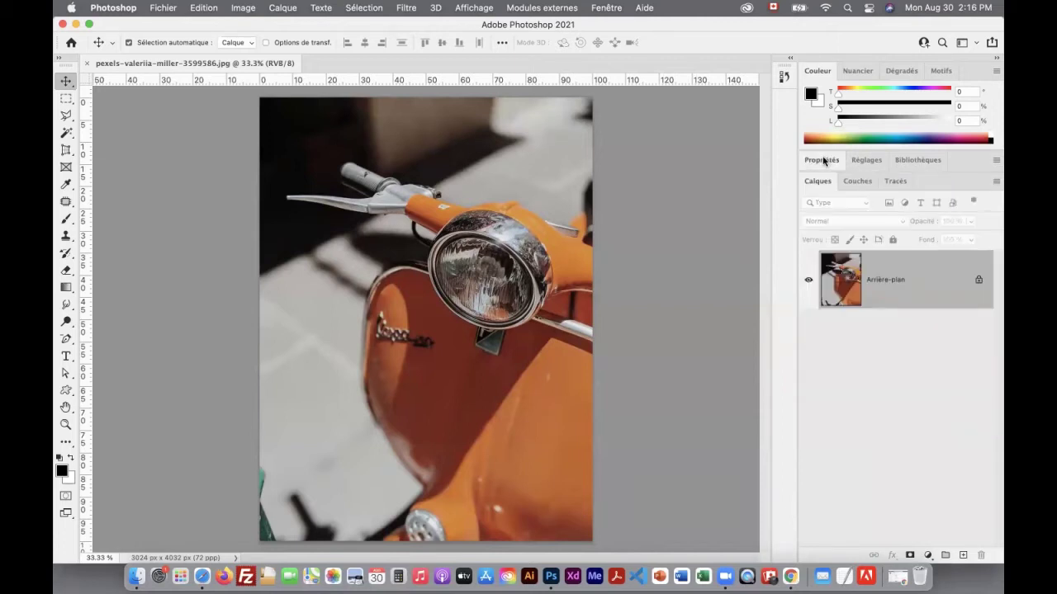
{"action": "double_click", "coordinate": [815, 180]}
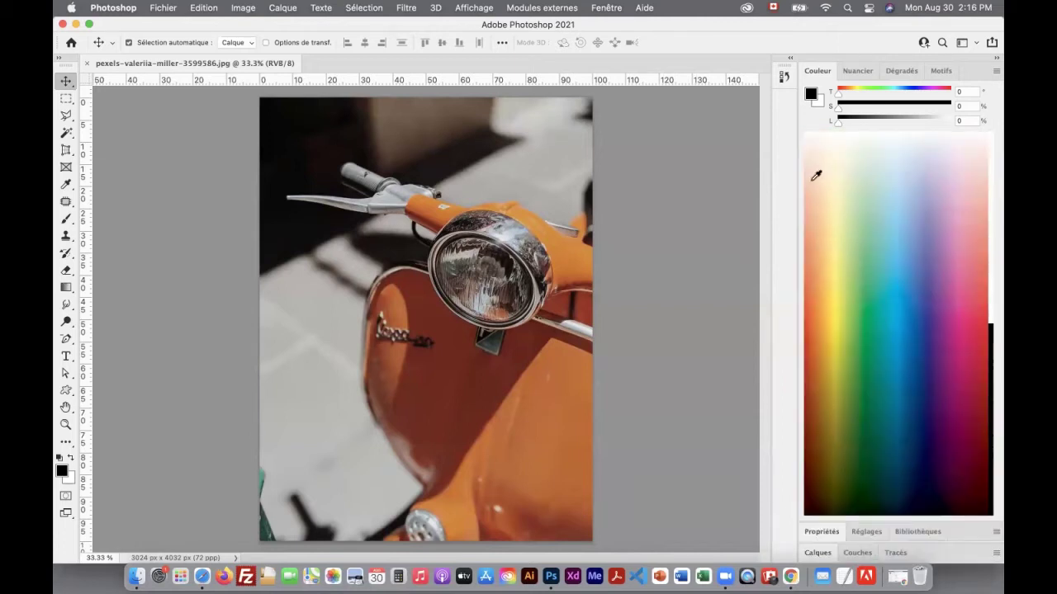
{"action": "double_click", "coordinate": [817, 70]}
{"action": "left_click", "coordinate": [818, 111]}
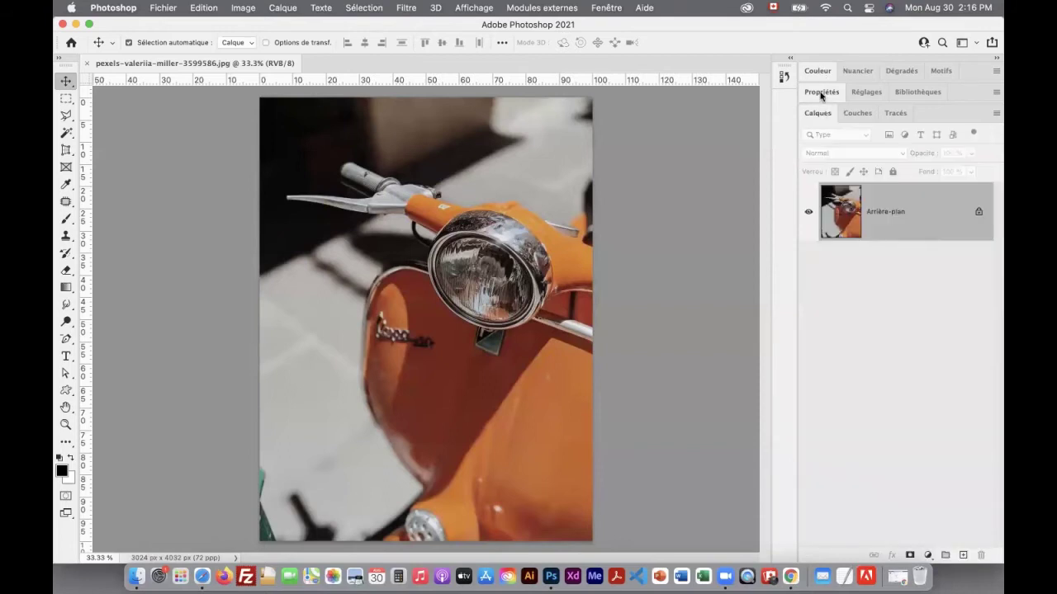
{"action": "left_click", "coordinate": [821, 93]}
{"action": "left_click", "coordinate": [818, 71]}
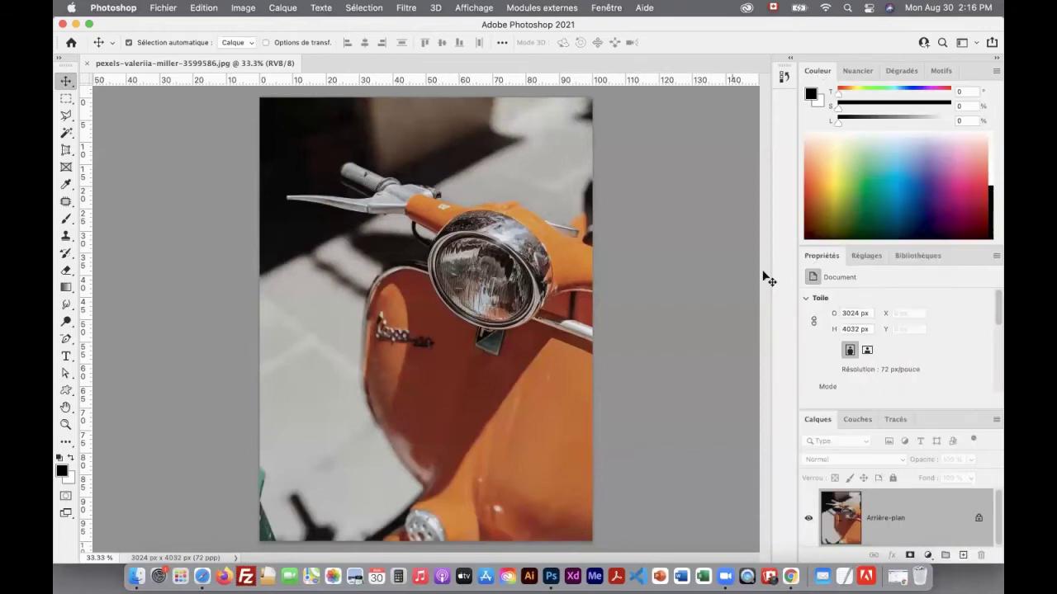
Shorten the Couleur and Propriétés panels to give the Calques panel more height
{"action": "left_click_drag", "start_coordinate": [838, 246], "coordinate": [842, 150]}
{"action": "left_click_drag", "start_coordinate": [863, 409], "coordinate": [809, 272]}
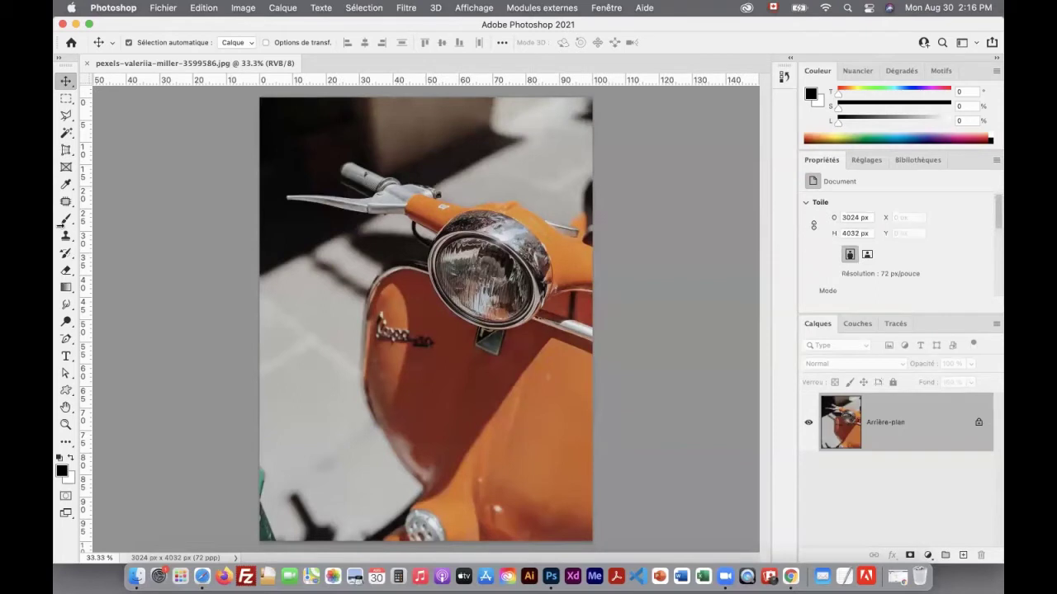
{"action": "left_click", "coordinate": [59, 63]}
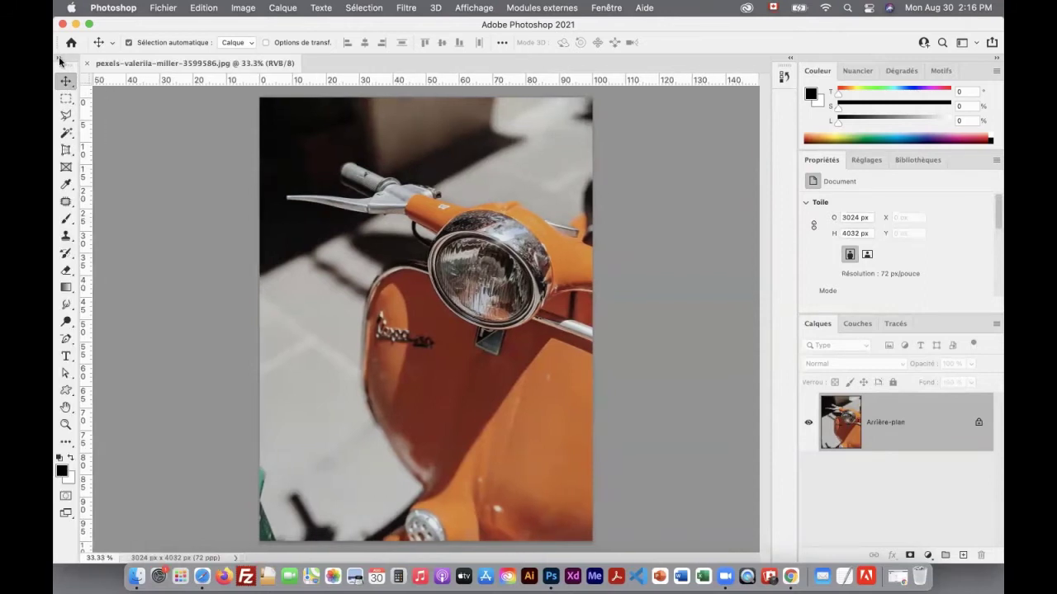
Activate each tool in turn from Rectangle de sélection down to the Brush tool to view its options
{"action": "left_click", "coordinate": [67, 99]}
{"action": "left_click", "coordinate": [67, 116]}
{"action": "left_click", "coordinate": [66, 133]}
{"action": "left_click", "coordinate": [66, 149]}
{"action": "left_click", "coordinate": [66, 167]}
{"action": "left_click", "coordinate": [66, 184]}
{"action": "left_click", "coordinate": [67, 202]}
{"action": "left_click", "coordinate": [66, 219]}
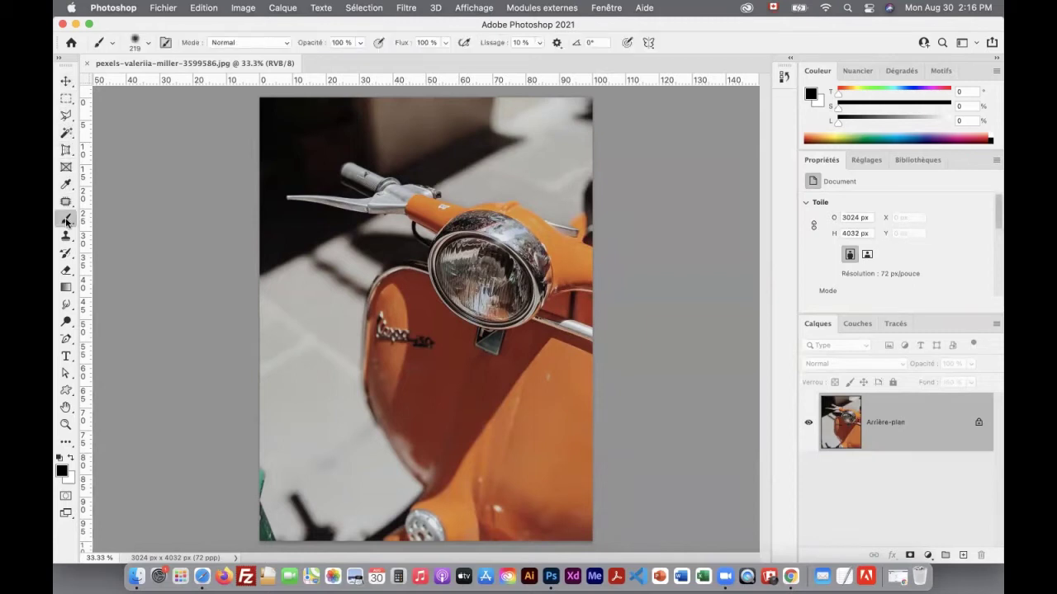
Continue through the tools from the Clone Stamp down to the Pen, viewing the options of each
{"action": "left_click", "coordinate": [66, 236]}
{"action": "left_click", "coordinate": [66, 252]}
{"action": "left_click", "coordinate": [66, 270]}
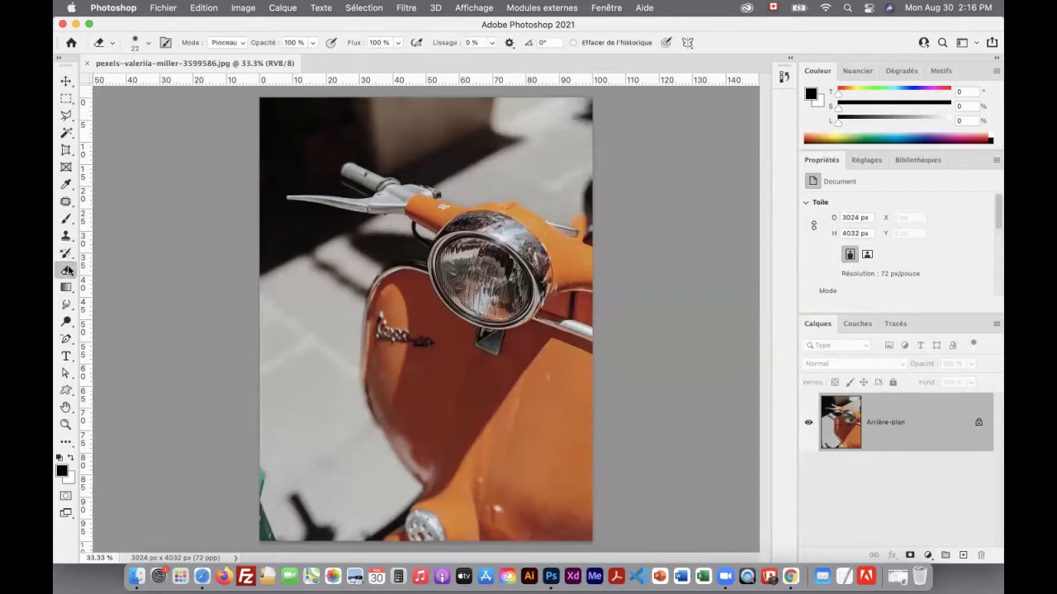
{"action": "left_click", "coordinate": [66, 287]}
{"action": "left_click", "coordinate": [66, 305]}
{"action": "left_click", "coordinate": [66, 322]}
{"action": "left_click", "coordinate": [66, 338]}
{"action": "left_click", "coordinate": [67, 339]}
{"action": "left_click", "coordinate": [67, 339]}
Go back up through the tools one by one from the toning tool above the Pen, ending on the Brush tool
{"action": "left_click", "coordinate": [66, 321]}
{"action": "left_click", "coordinate": [66, 305]}
{"action": "left_click", "coordinate": [66, 288]}
{"action": "left_click", "coordinate": [67, 270]}
{"action": "left_click", "coordinate": [66, 253]}
{"action": "left_click", "coordinate": [66, 236]}
{"action": "left_click", "coordinate": [65, 219]}
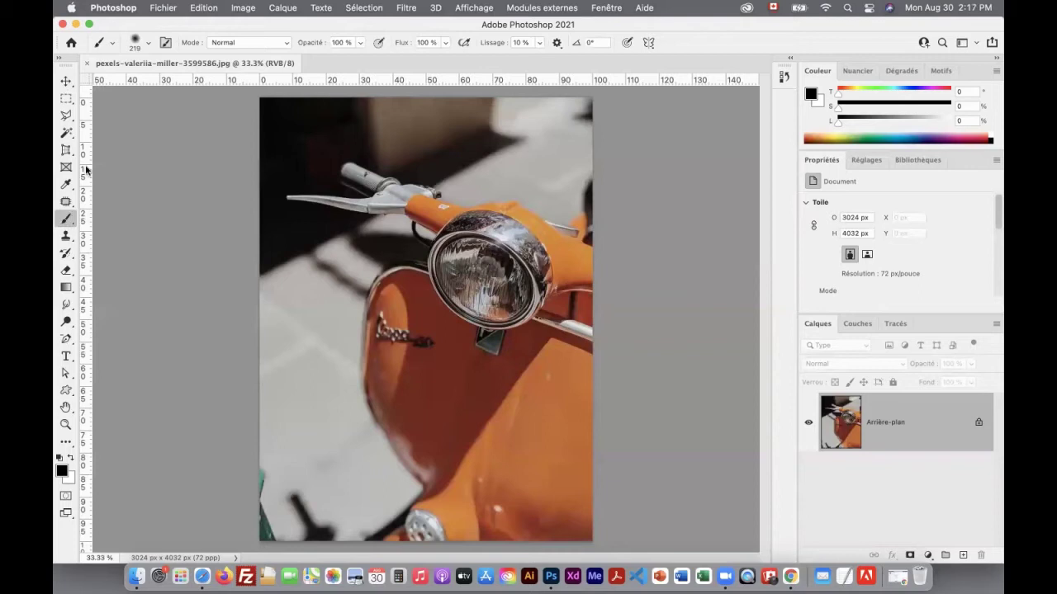
Check the Brush tool's preset settings and reset this tool to its defaults
{"action": "left_click", "coordinate": [147, 45]}
{"action": "left_click", "coordinate": [147, 45]}
{"action": "right_click", "coordinate": [103, 43]}
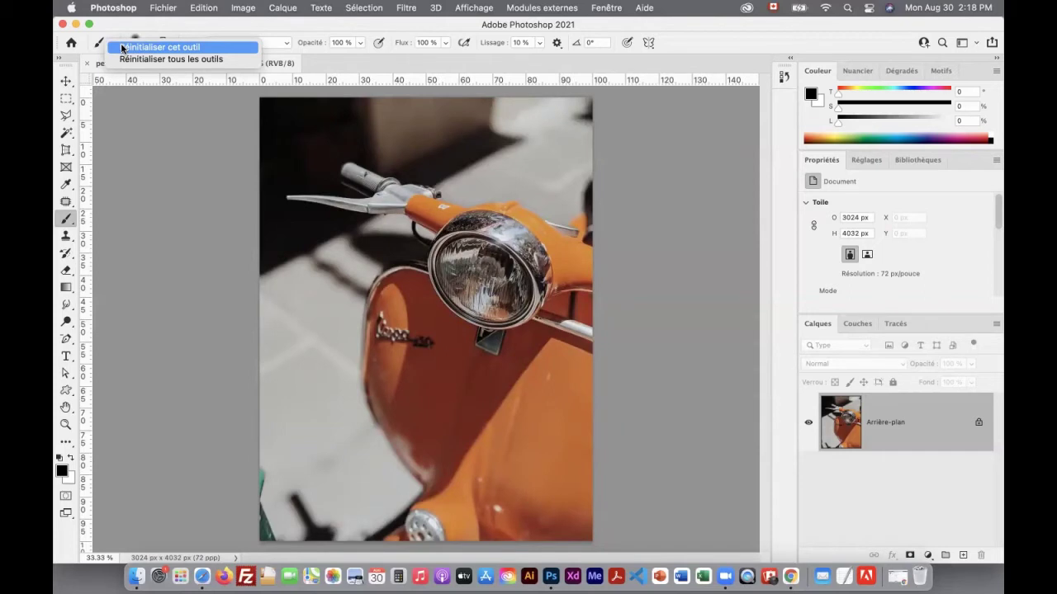
{"action": "left_click", "coordinate": [122, 48]}
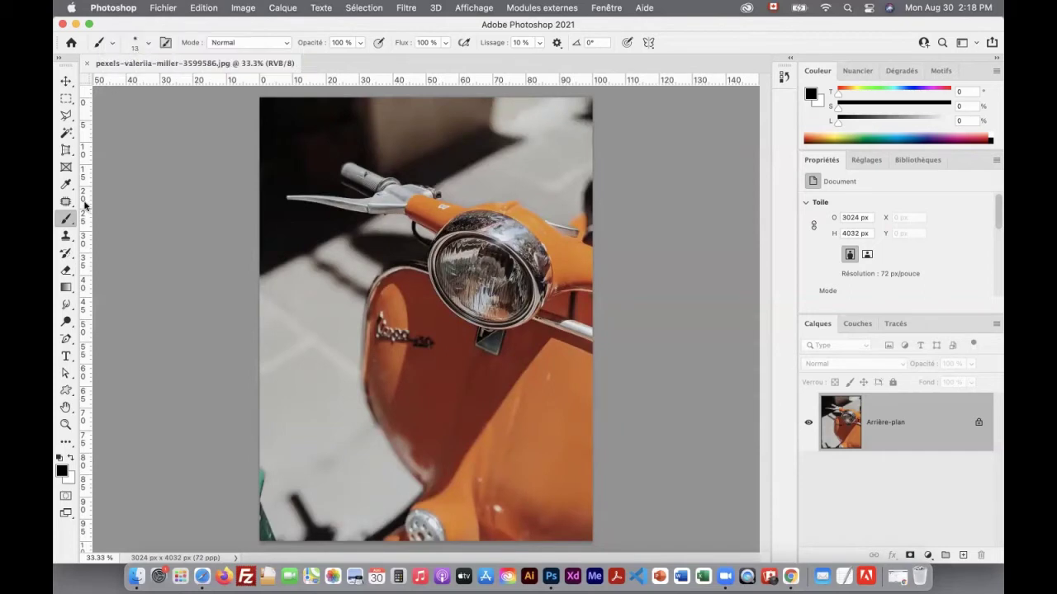
Activate the Polygonal Lasso, Hand, Text and Brush tools one after another to compare their options
{"action": "left_click", "coordinate": [66, 116]}
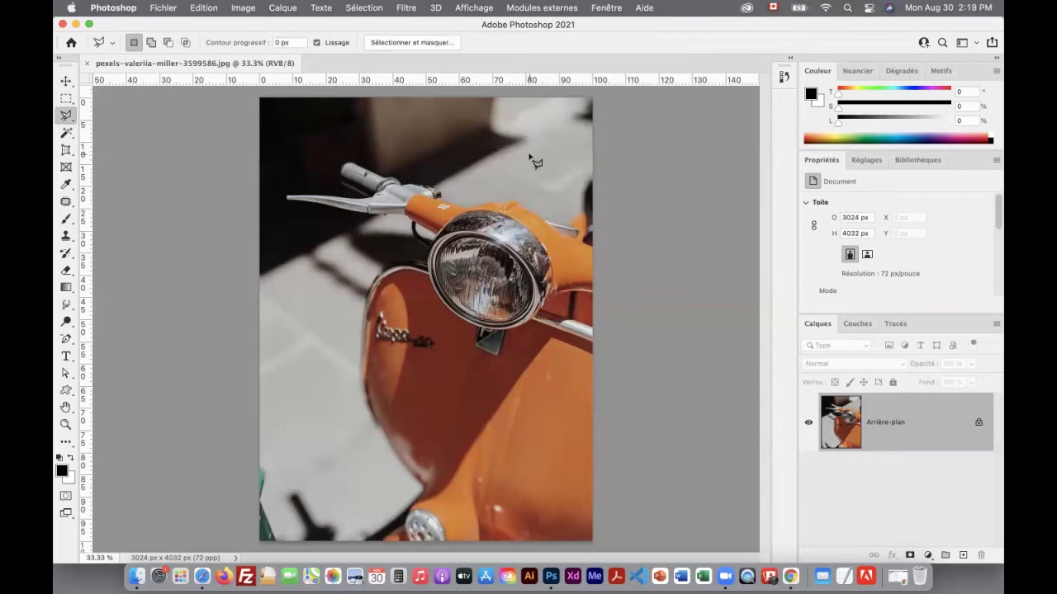
{"action": "key", "text": "h"}
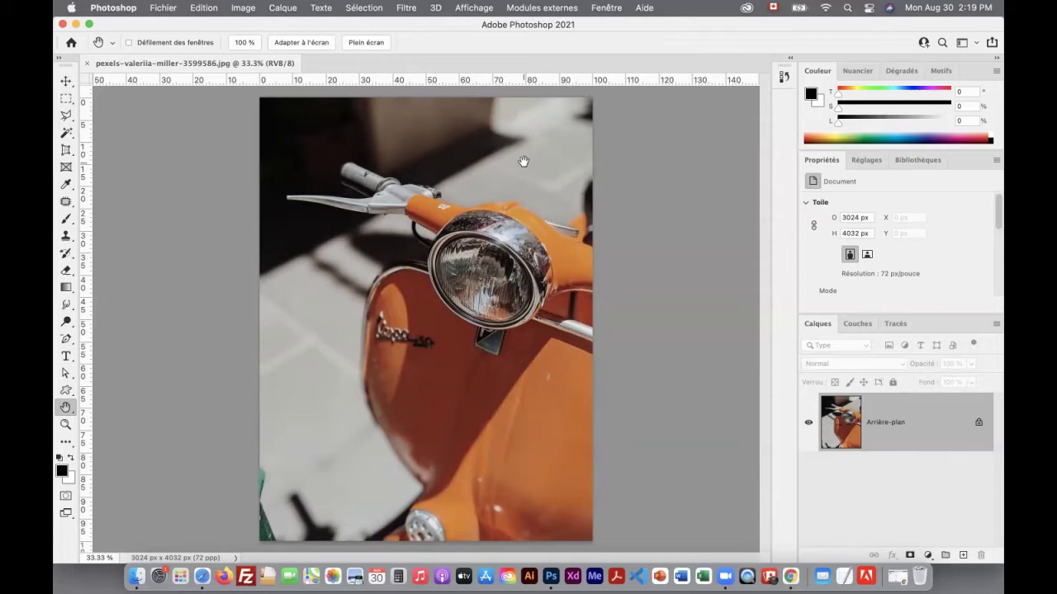
{"action": "key", "text": "t"}
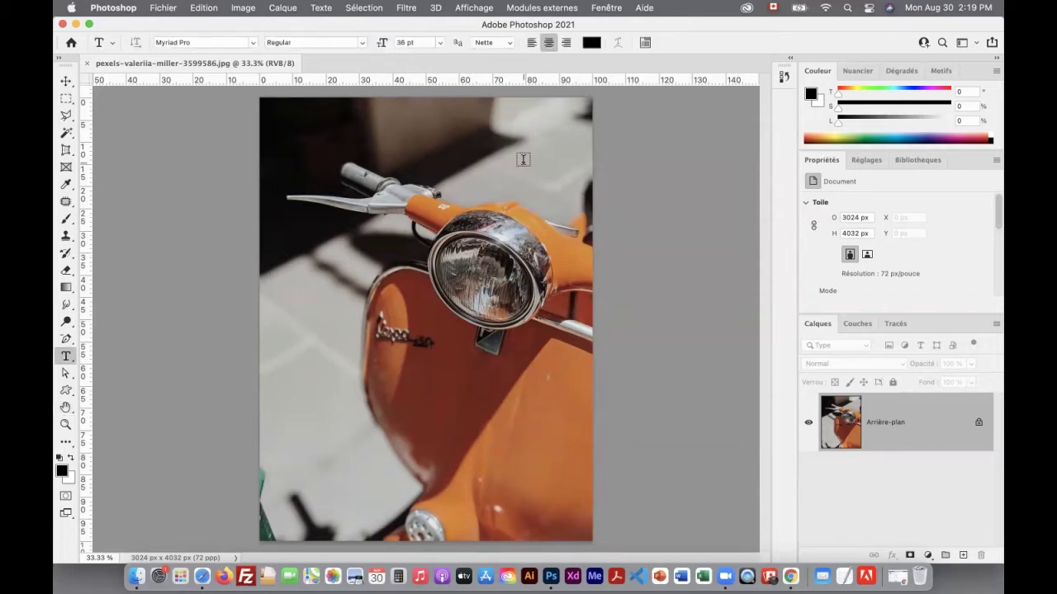
{"action": "key", "text": "b"}
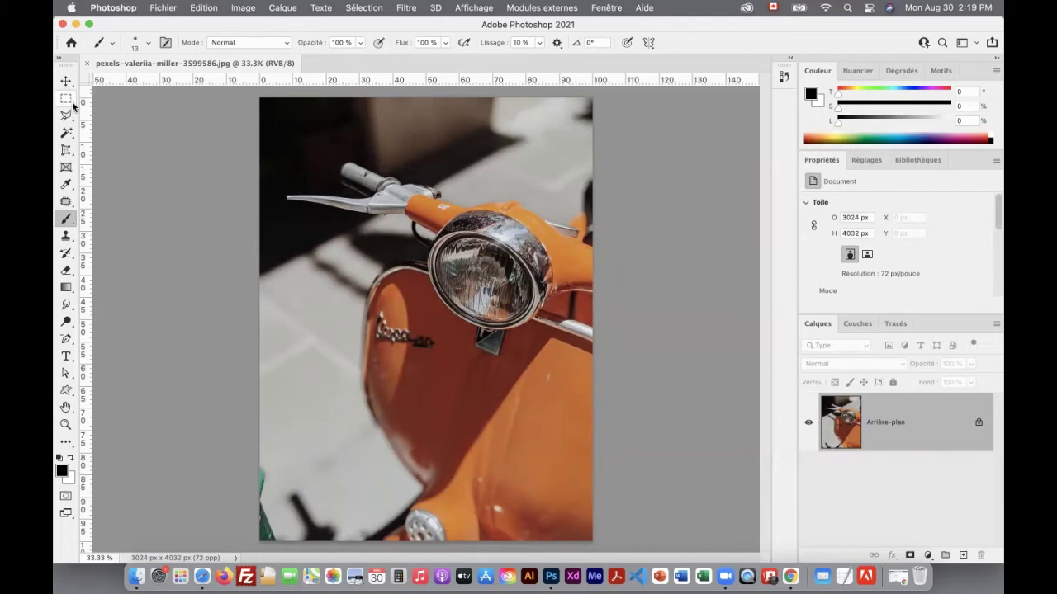
View the tool variants grouped under Rectangle de sélection and under Dégradé, leaving the Dégradé tool active
{"action": "left_click", "coordinate": [73, 102]}
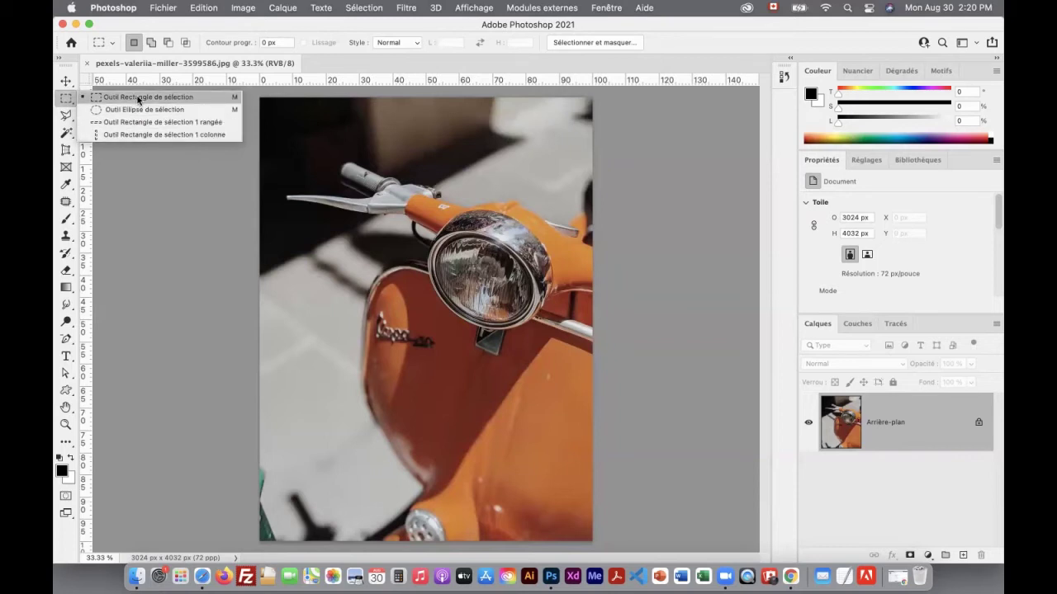
{"action": "left_click", "coordinate": [138, 100]}
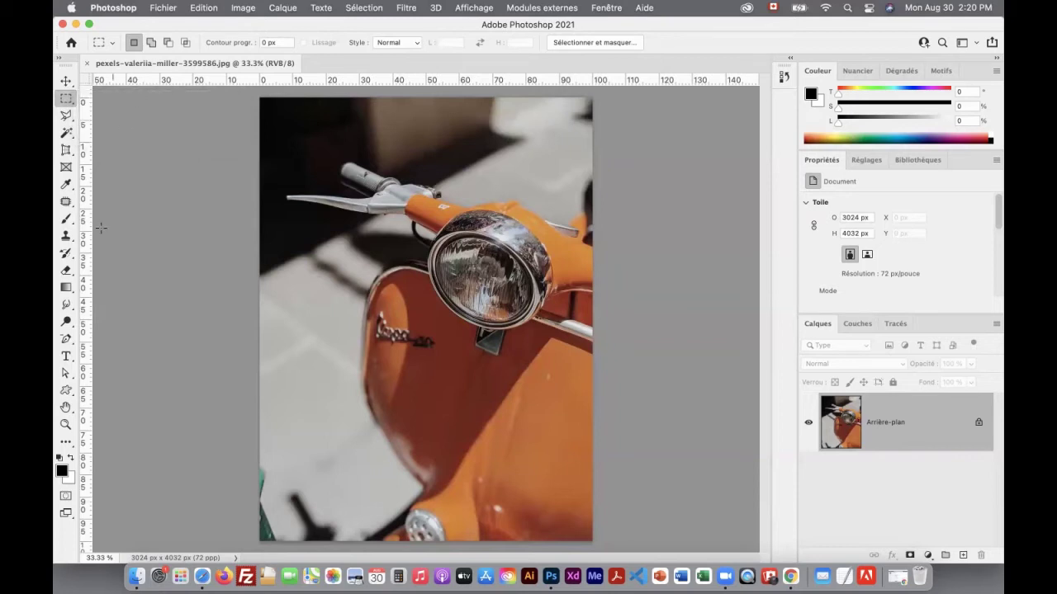
{"action": "left_click", "coordinate": [71, 290]}
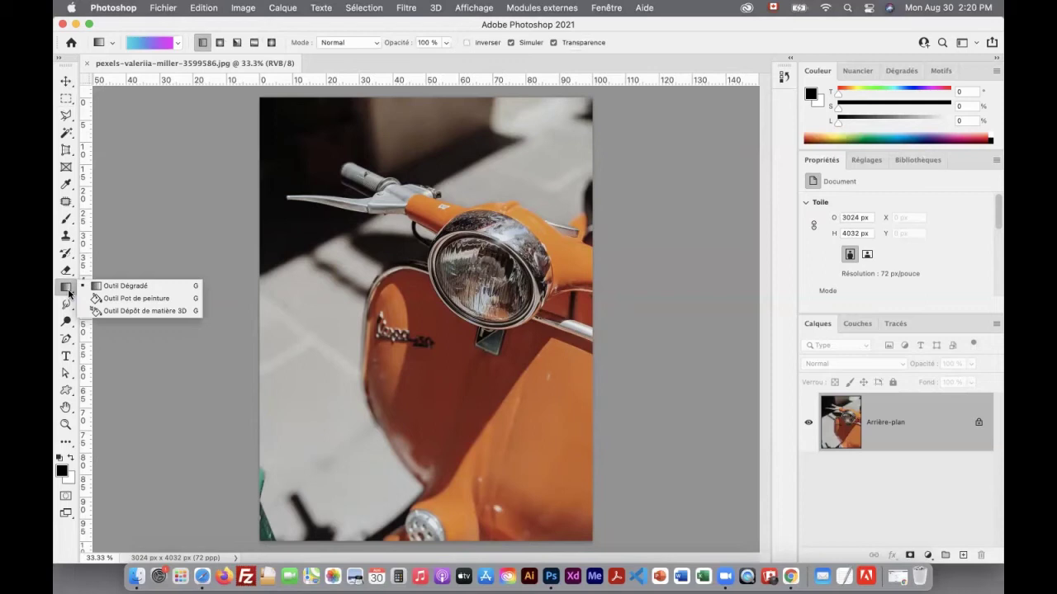
{"action": "left_click", "coordinate": [68, 293]}
{"action": "left_click", "coordinate": [69, 293]}
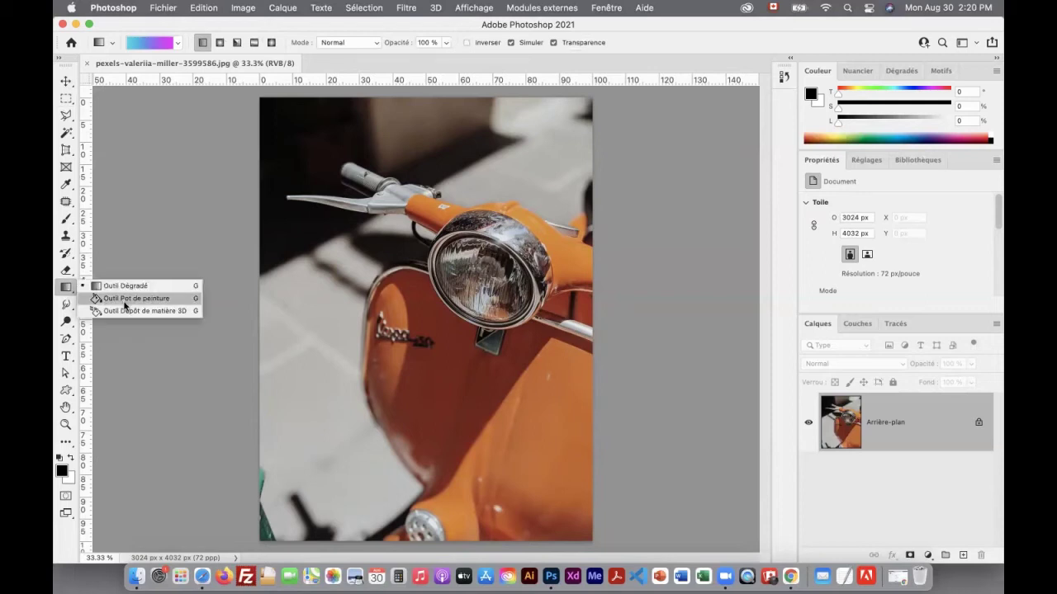
{"action": "left_click", "coordinate": [198, 286]}
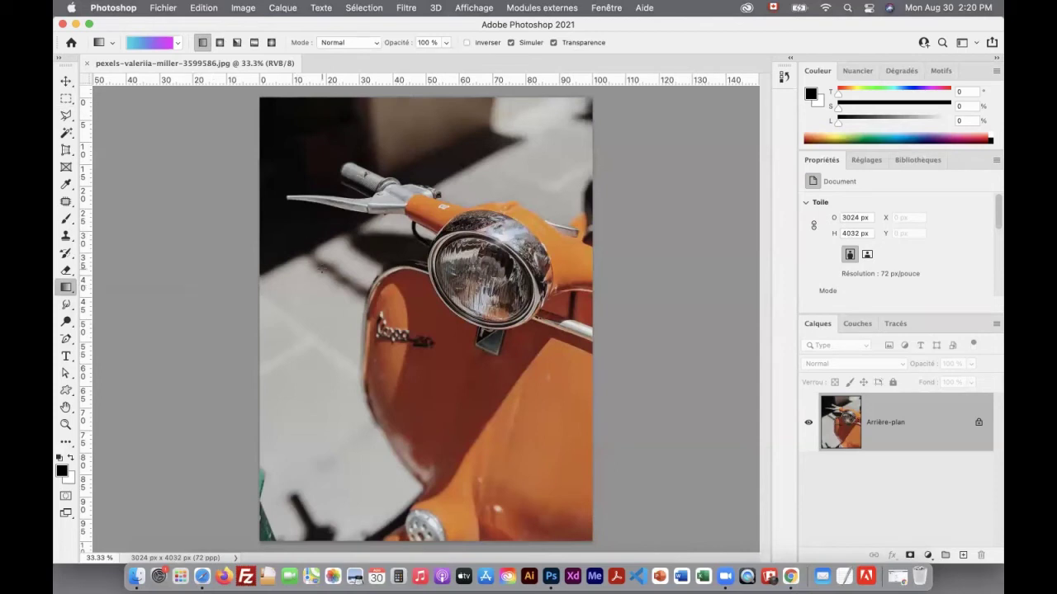
Activate the Brush, Rectangular Marquee, Magic Wand and Text tools in turn, ending on the Brush tool
{"action": "key", "text": "b"}
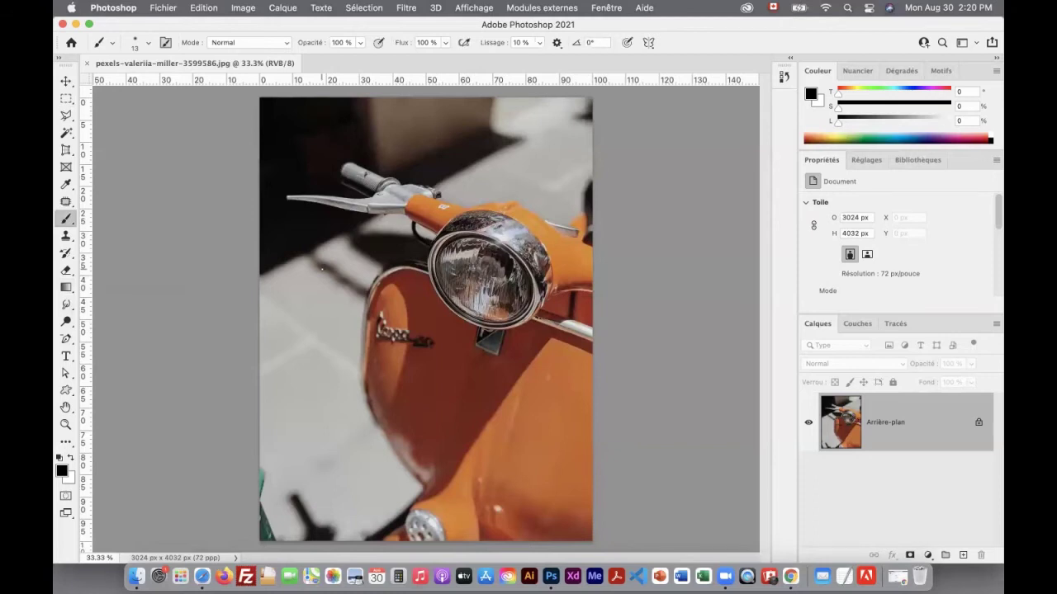
{"action": "key", "text": "m"}
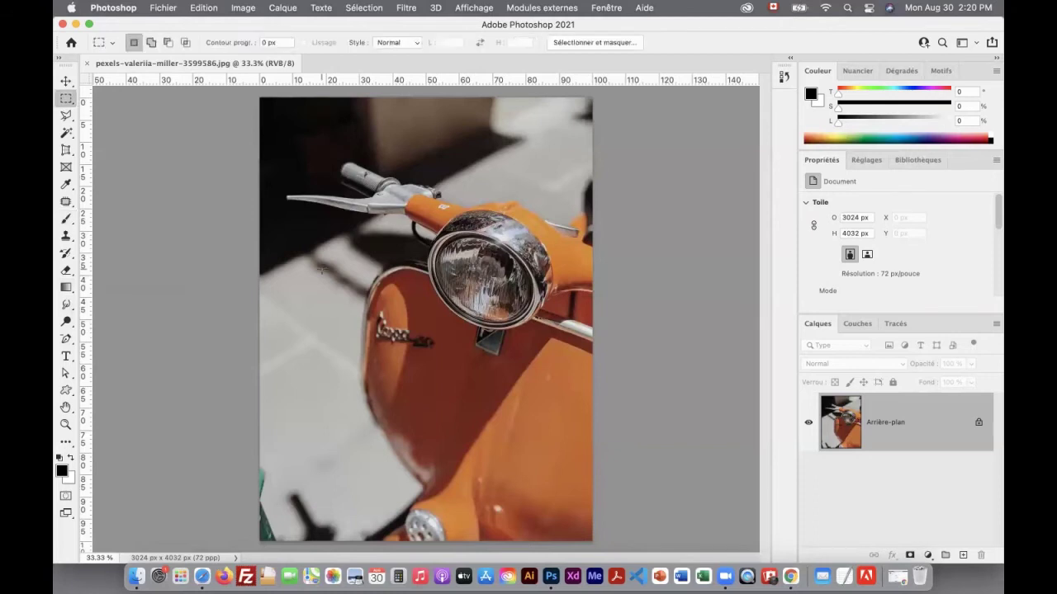
{"action": "key", "text": "w"}
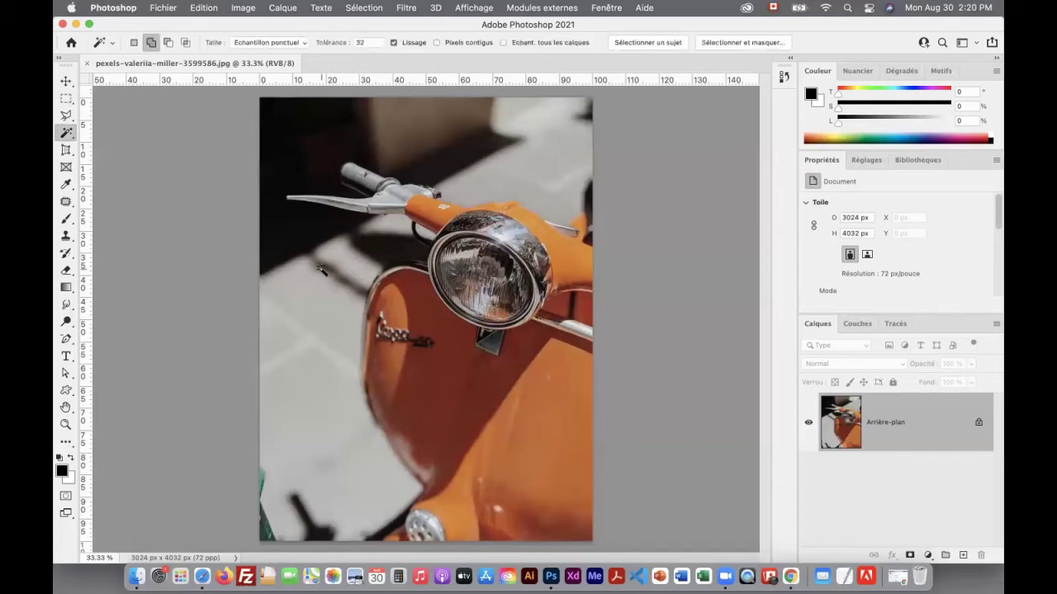
{"action": "key", "text": "t"}
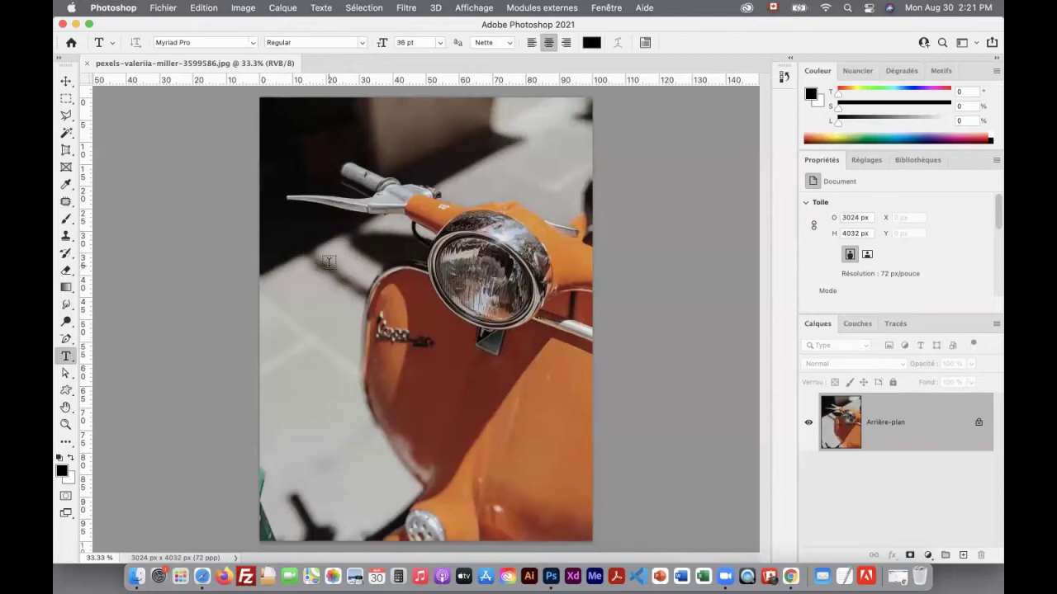
{"action": "key", "text": "b"}
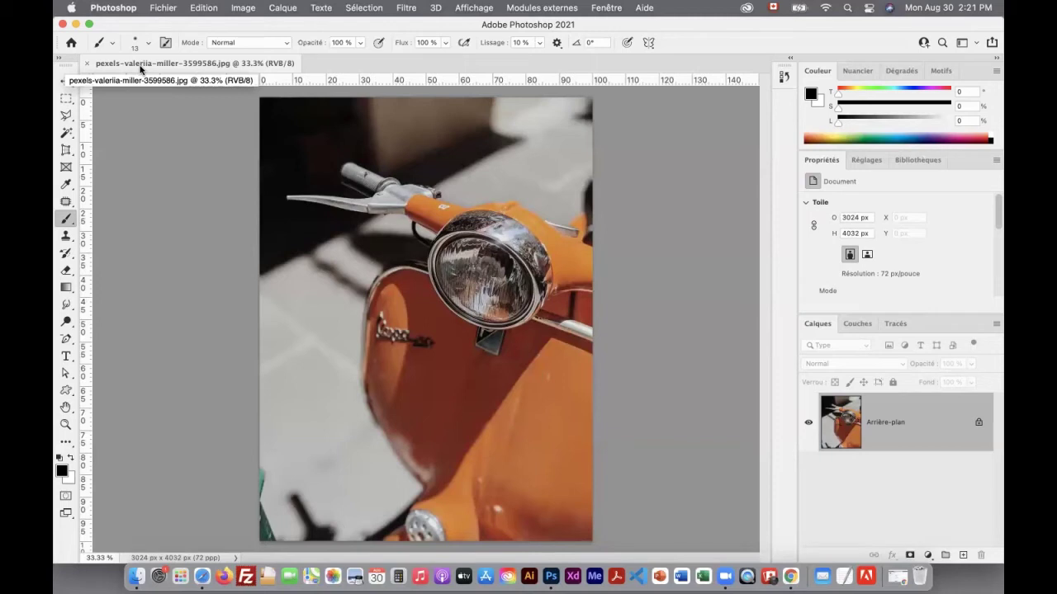
Zoom into the photo to 12800% with the Zoom tool and move around the enlarged pixels
{"action": "left_click", "coordinate": [65, 424]}
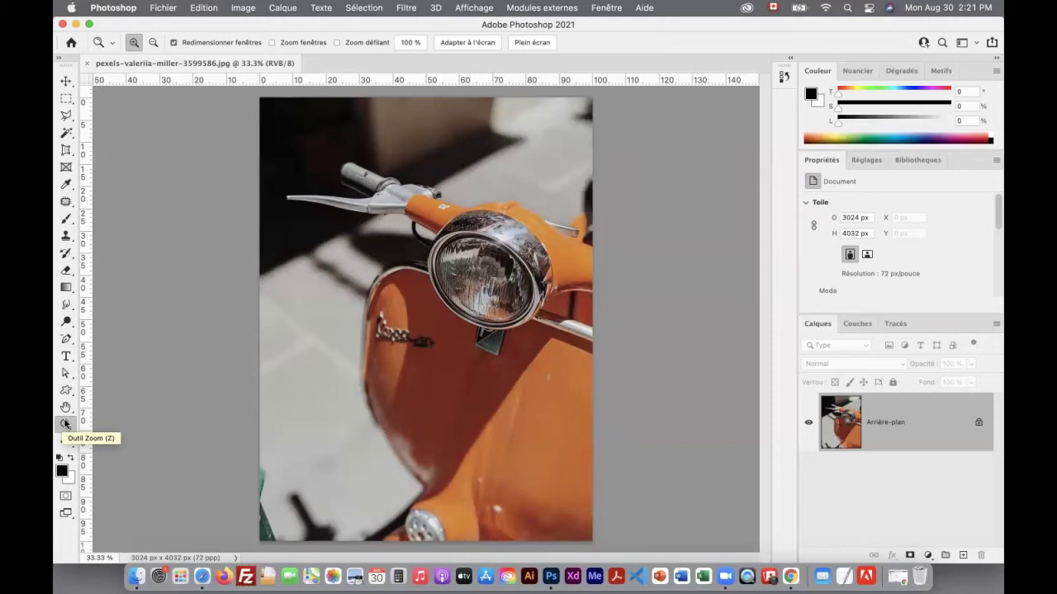
{"action": "left_click", "coordinate": [65, 424]}
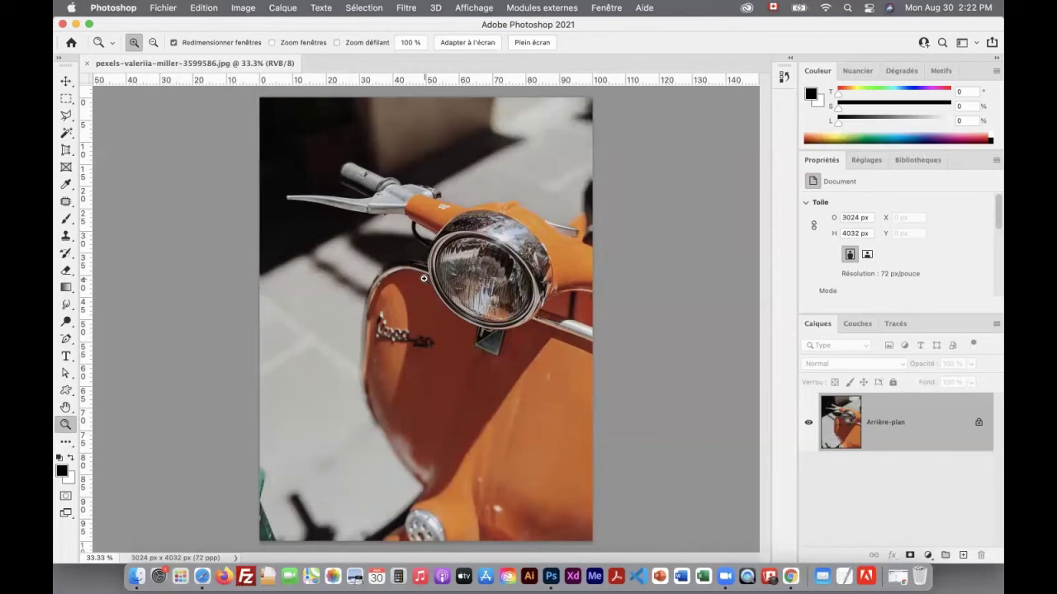
{"action": "left_click_drag", "start_coordinate": [424, 278], "coordinate": [424, 278]}
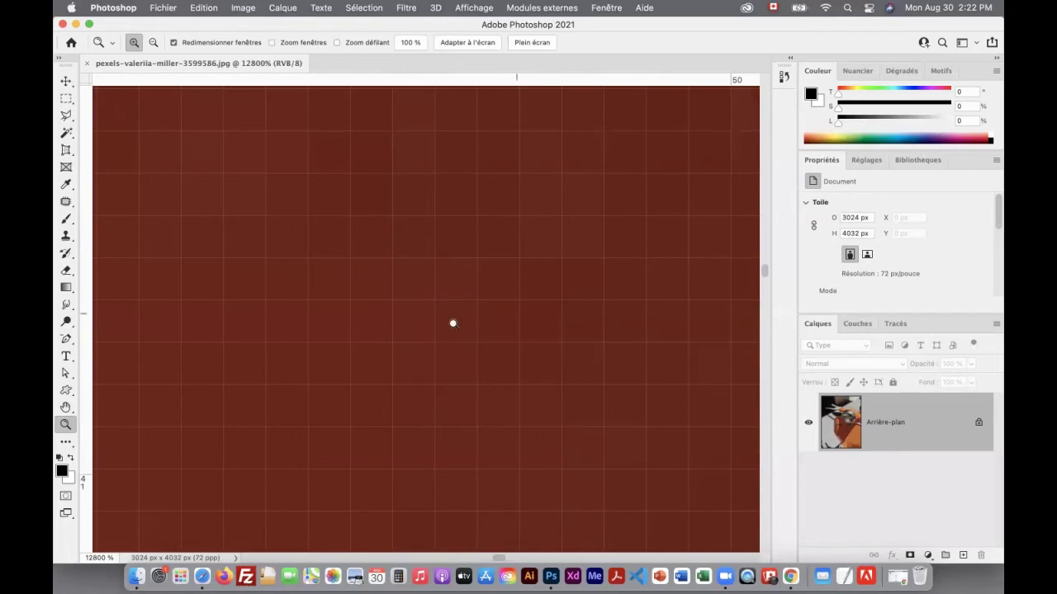
{"action": "left_click_drag", "start_coordinate": [515, 316], "coordinate": [285, 240]}
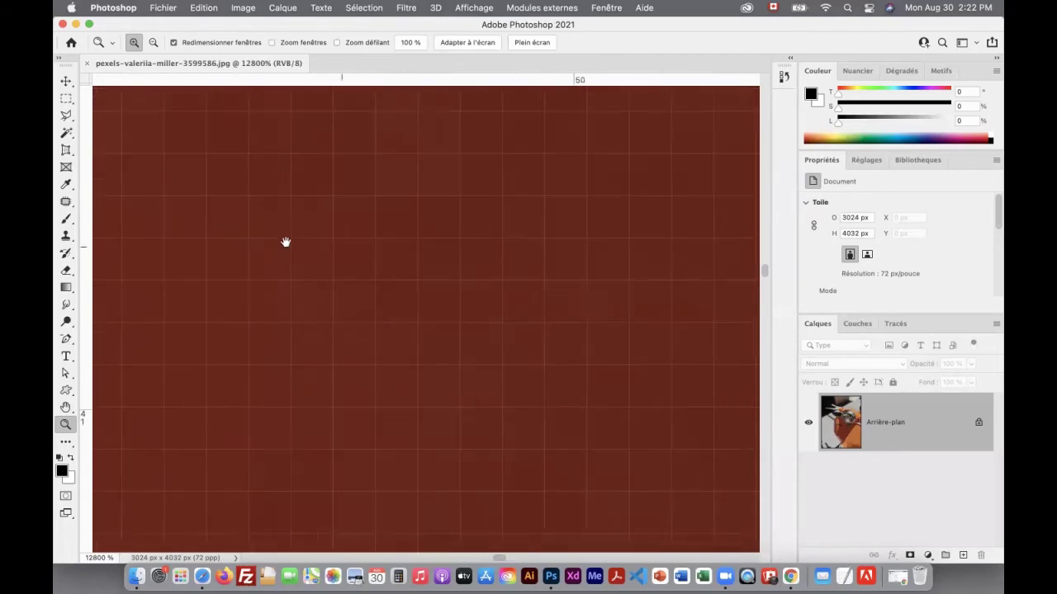
{"action": "scroll", "coordinate": [451, 286], "scroll_direction": "left", "scroll_amount": 5}
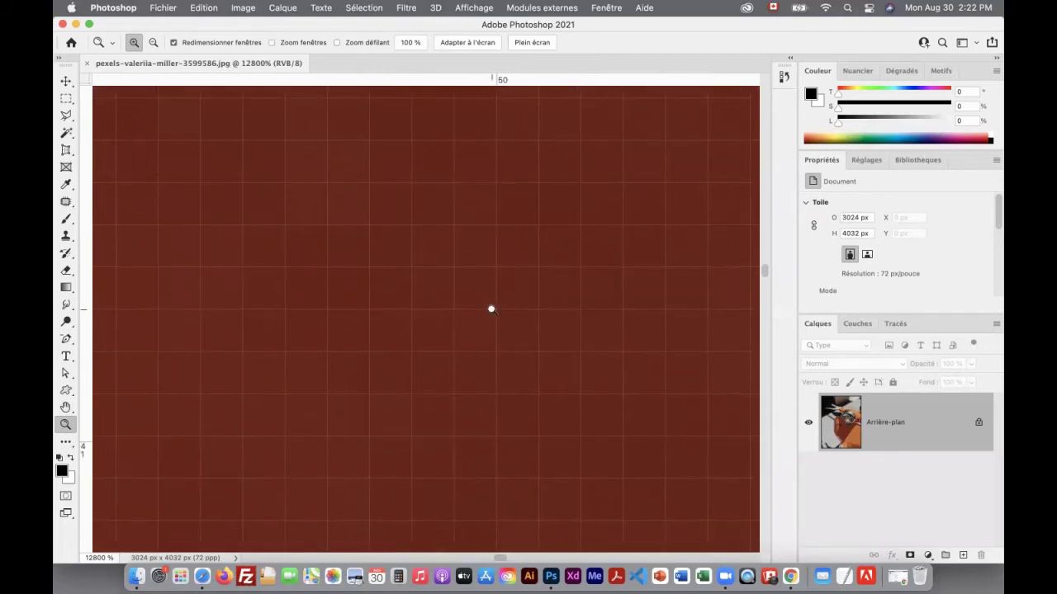
{"action": "scroll", "coordinate": [463, 248], "scroll_direction": "up", "scroll_amount": 1}
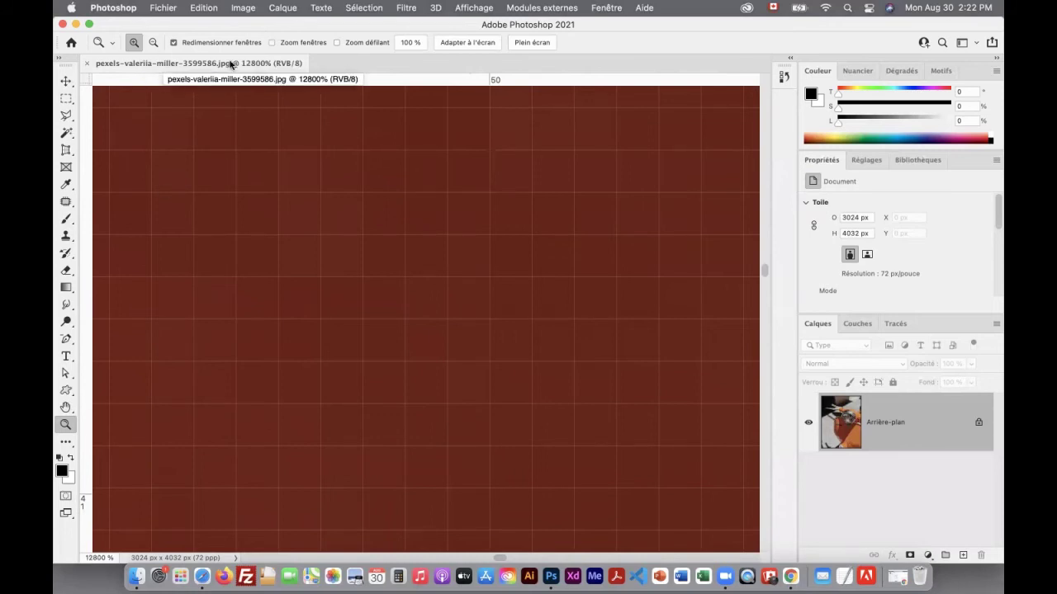
Set the Zoom tool to zoom out and reduce the photo's view to 33.3%
{"action": "left_click", "coordinate": [155, 46]}
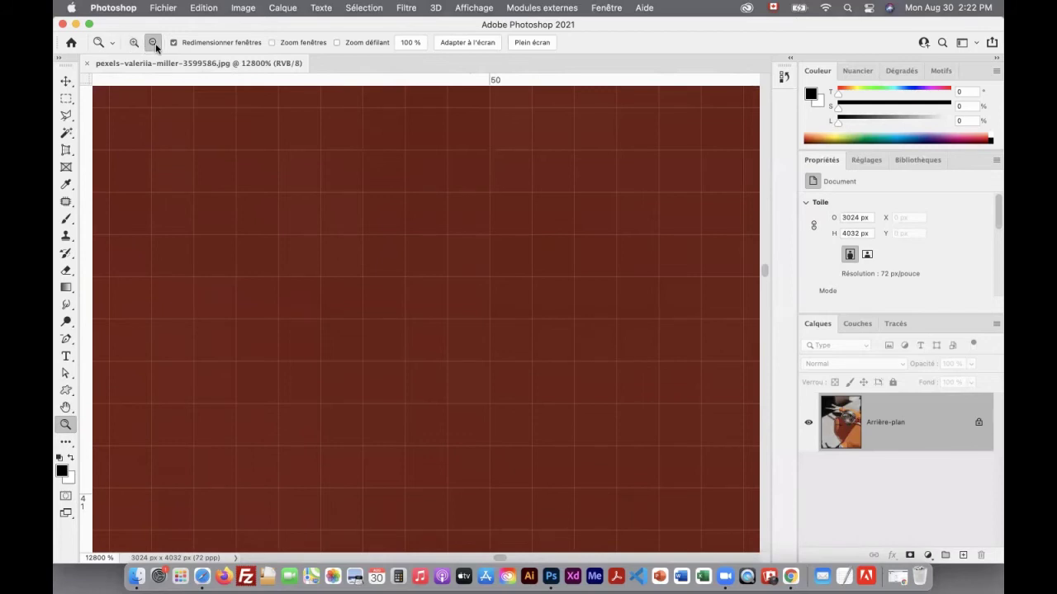
{"action": "key", "text": "alt"}
{"action": "left_click", "coordinate": [152, 47]}
{"action": "left_click", "coordinate": [409, 264]}
{"action": "left_click_drag", "start_coordinate": [409, 264], "coordinate": [409, 264]}
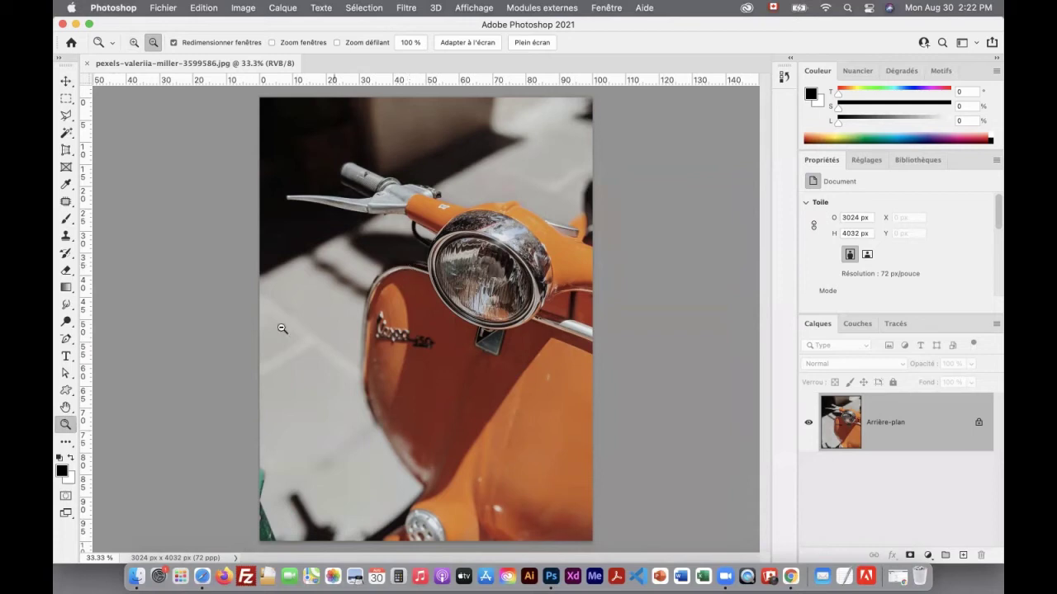
Set the Zoom tool back to zooming in and check the zoom commands available for the view
{"action": "left_click", "coordinate": [133, 42]}
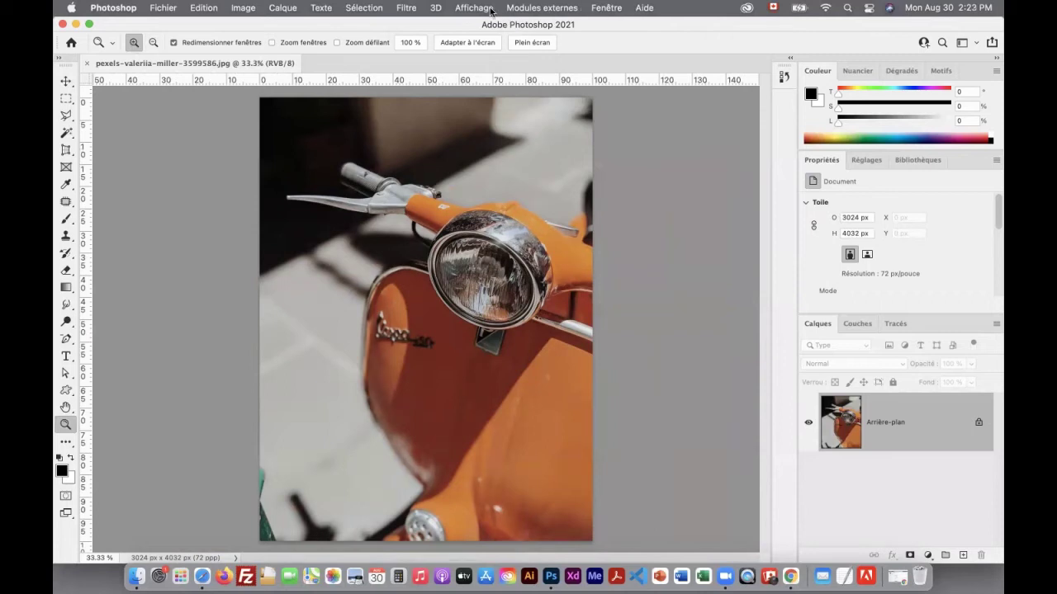
{"action": "left_click", "coordinate": [487, 10]}
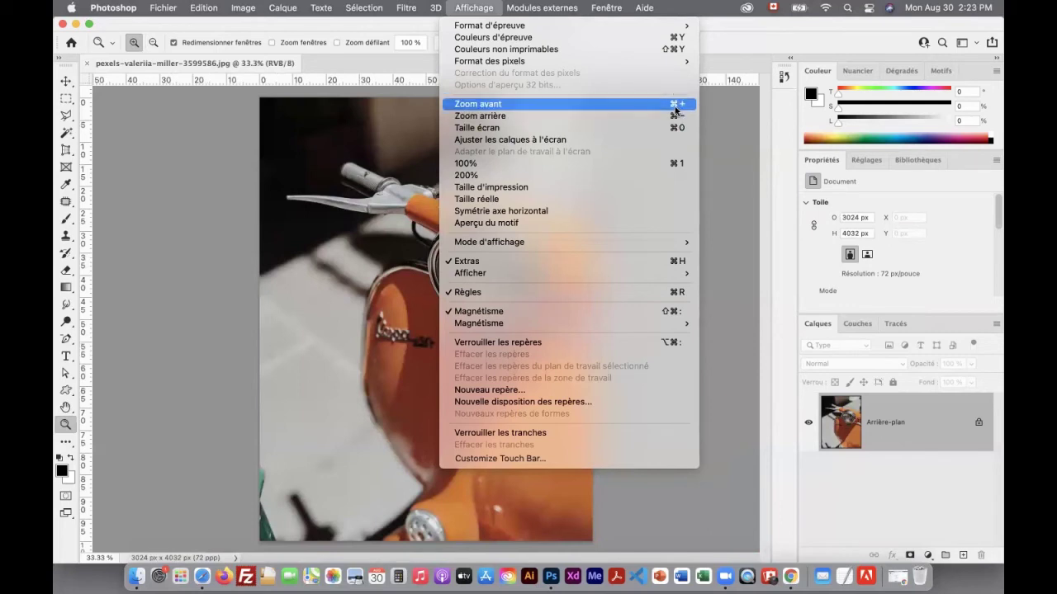
{"action": "left_click", "coordinate": [376, 146]}
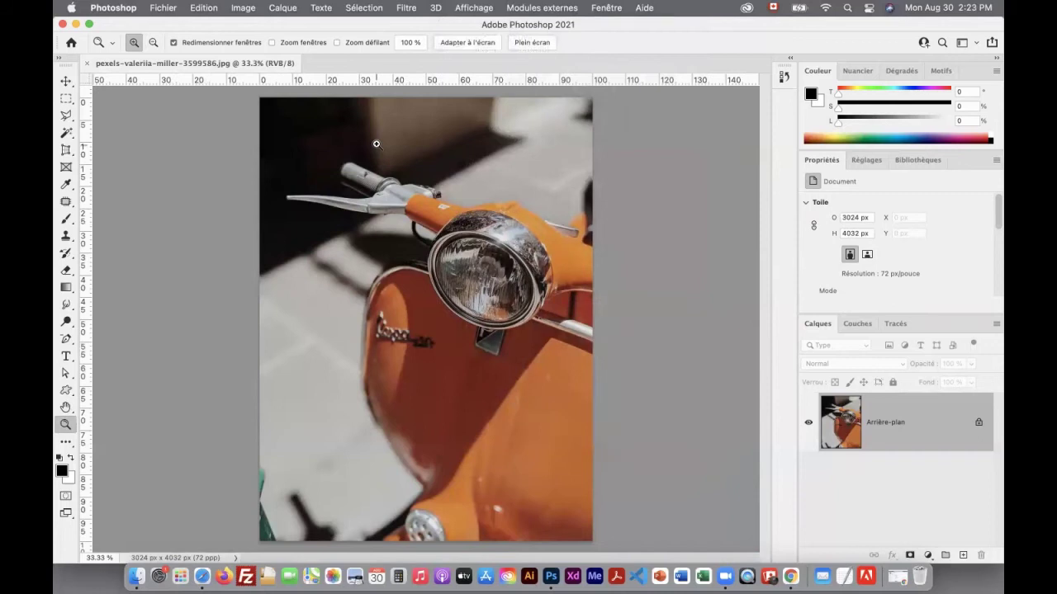
With the Move tool active, zoom into the photo in increments to 1600% without using the Zoom tool
{"action": "left_click", "coordinate": [66, 81]}
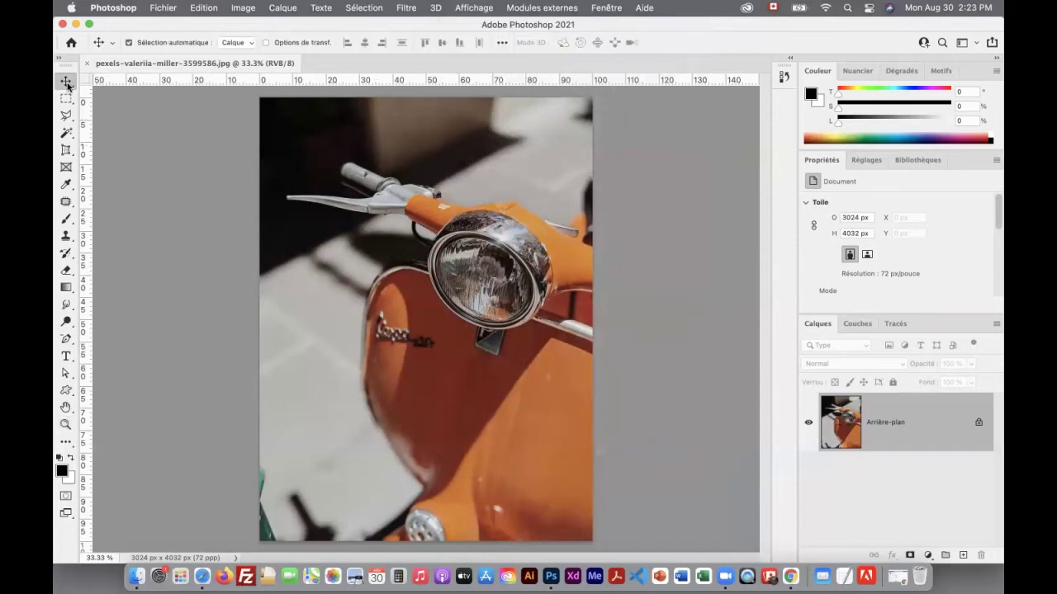
{"action": "key", "text": "super"}
{"action": "key", "text": "super"}
{"action": "key", "text": "super+plus"}
{"action": "key", "text": "super+plus"}
{"action": "key", "text": "super+plus"}
{"action": "key", "text": "super+plus"}
{"action": "key", "text": "super+plus"}
{"action": "key", "text": "super+plus"}
{"action": "key", "text": "super+plus"}
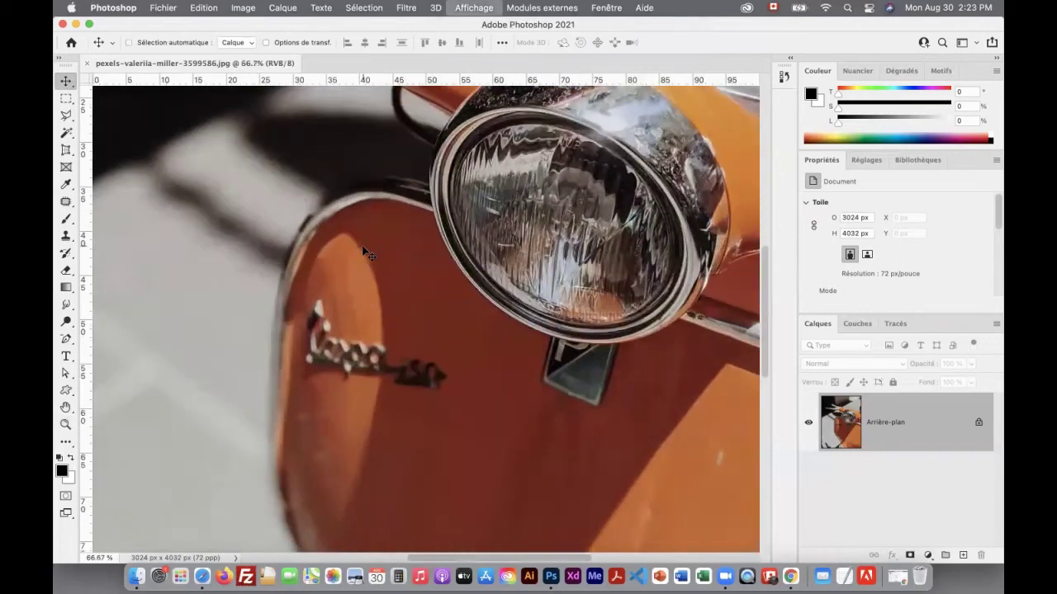
{"action": "key", "text": "super+plus"}
{"action": "key", "text": "super+plus"}
{"action": "key", "text": "super+plus"}
{"action": "key", "text": "super+plus"}
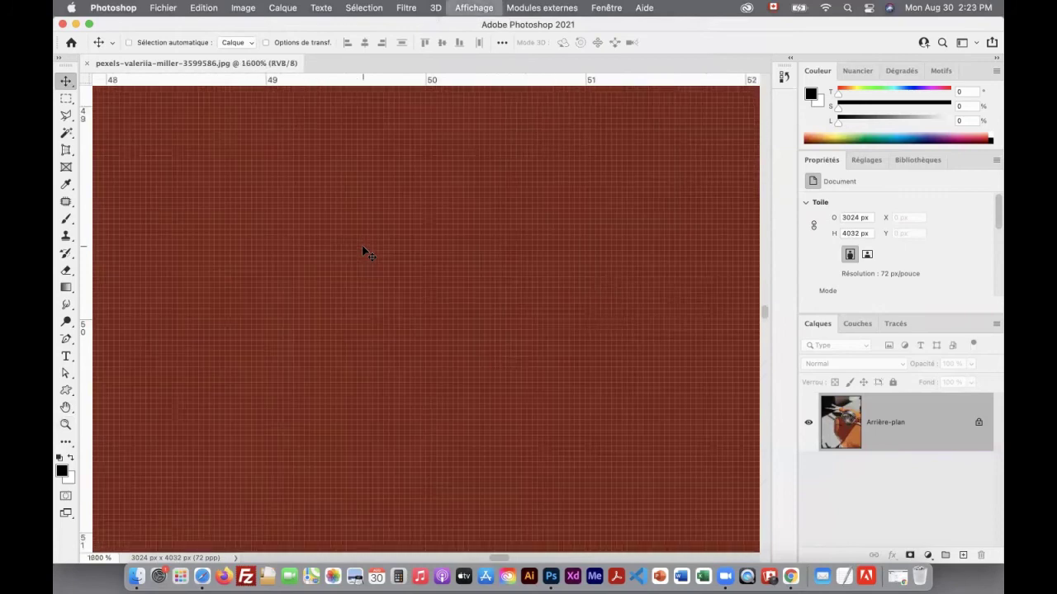
Zoom out of the photo in increments, then back in to 300%, keeping the Move tool active
{"action": "key", "text": "super+minus"}
{"action": "key", "text": "super+minus"}
{"action": "key", "text": "super+minus"}
{"action": "key", "text": "super+minus"}
{"action": "key", "text": "super+minus"}
{"action": "key", "text": "super+minus"}
{"action": "key", "text": "super+minus"}
{"action": "key", "text": "super+minus"}
{"action": "key", "text": "super+minus"}
{"action": "key", "text": "super+minus"}
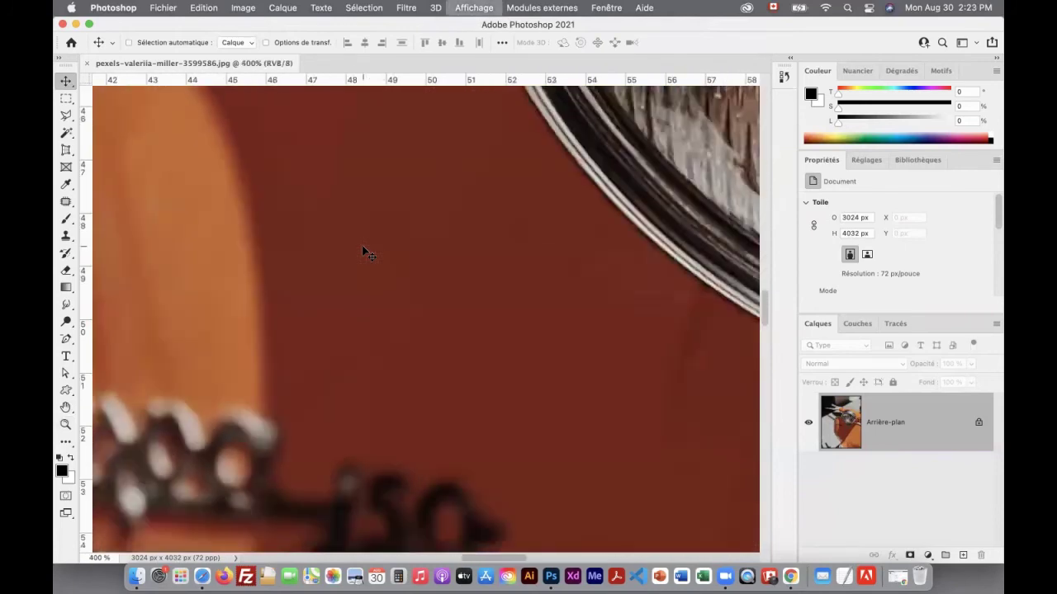
{"action": "key", "text": "super+minus"}
{"action": "key", "text": "super+plus"}
{"action": "key", "text": "super+plus"}
{"action": "key", "text": "super+plus"}
{"action": "key", "text": "super+plus"}
{"action": "key", "text": "super+plus"}
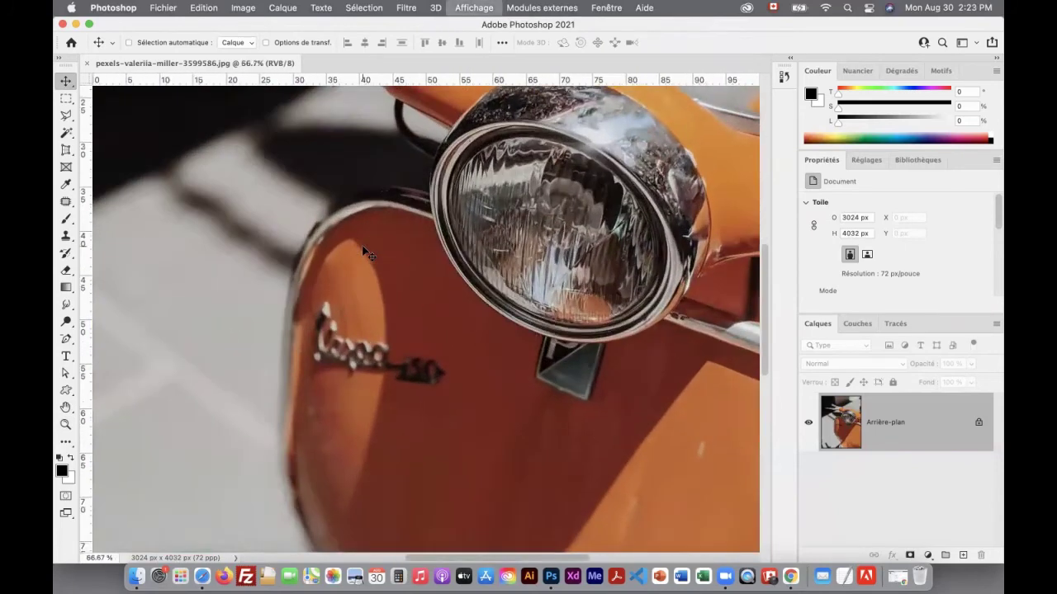
Fit the photo to the window with Taille écran and alternate between that view and the 100% view
{"action": "left_click", "coordinate": [487, 9]}
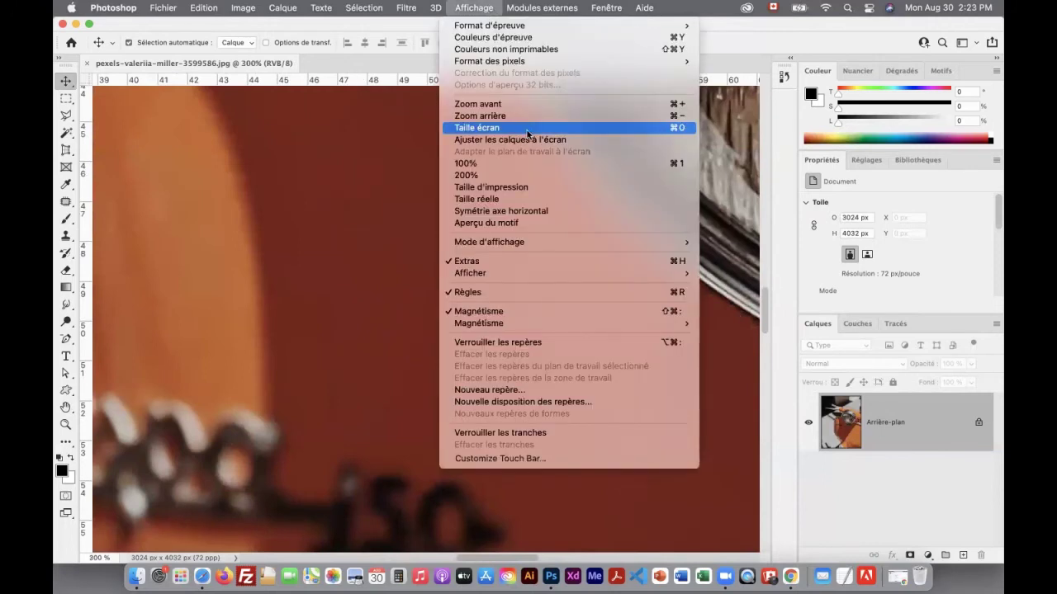
{"action": "left_click", "coordinate": [677, 130]}
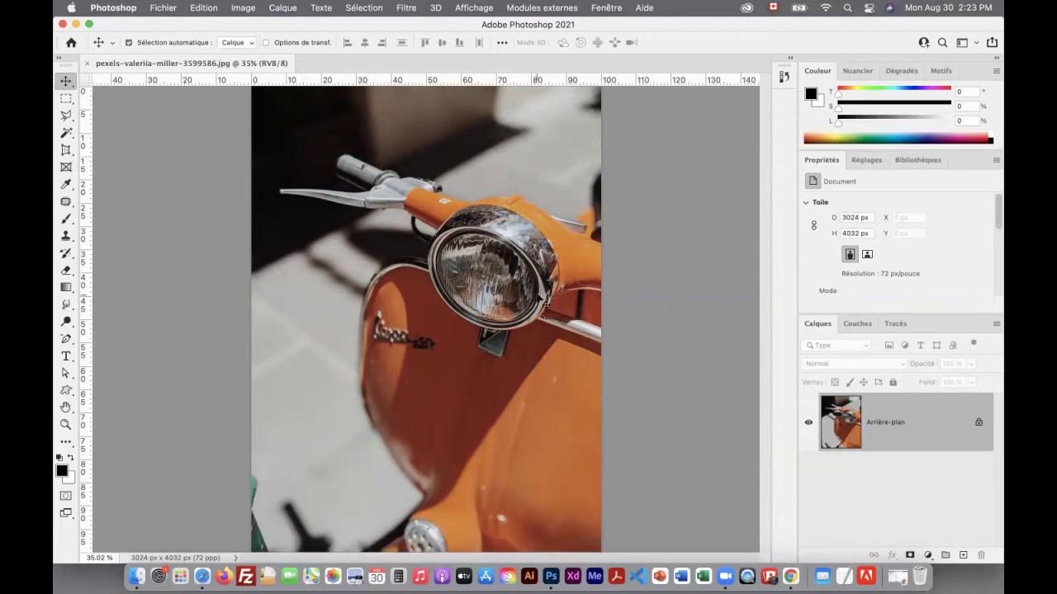
{"action": "key", "text": "super+1"}
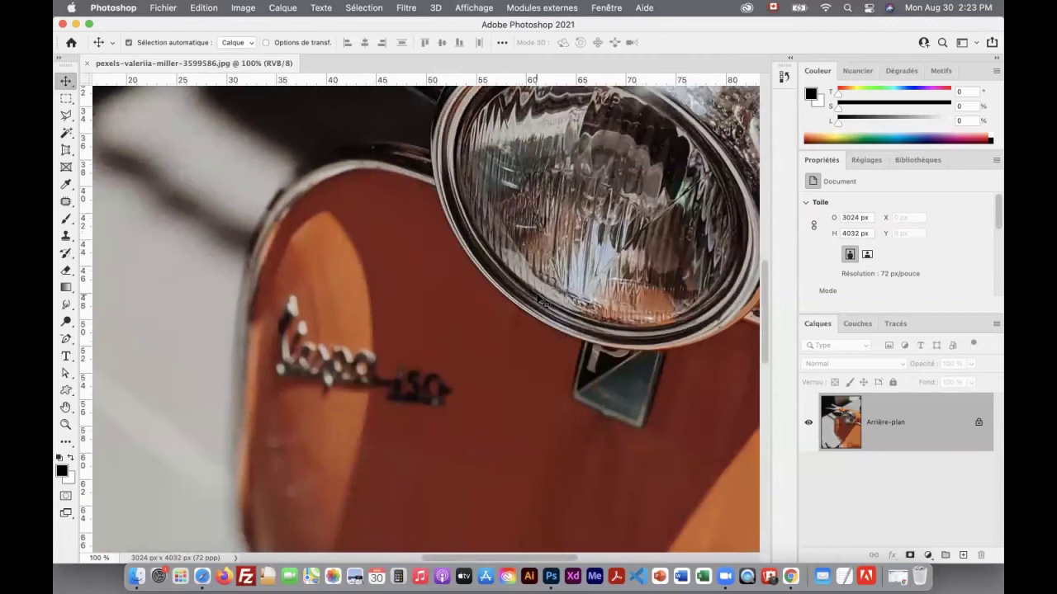
{"action": "key", "text": "super+0"}
{"action": "key", "text": "super+1"}
Zoom in two increments from the 100% view, then zoom out to 33.3%
{"action": "key", "text": "super+plus"}
{"action": "key", "text": "super+plus"}
{"action": "key", "text": "super+minus"}
{"action": "key", "text": "super+minus"}
{"action": "key", "text": "super+minus"}
{"action": "key", "text": "super+minus"}
{"action": "key", "text": "super+minus"}
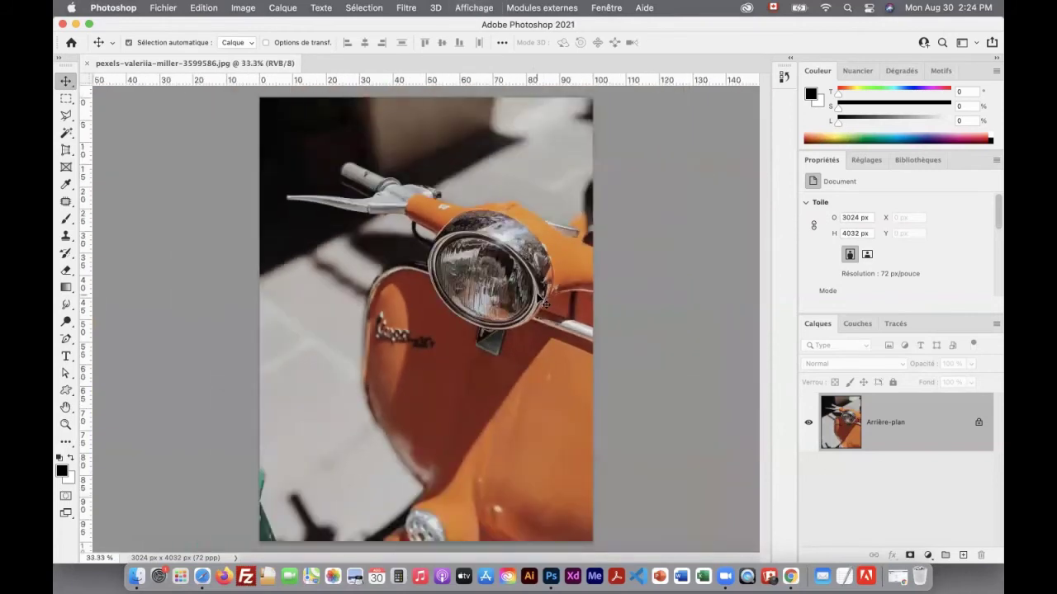
Zoom in on the scooter's handlebar area with the Zoom tool, then zoom out to 25%
{"action": "left_click", "coordinate": [65, 425]}
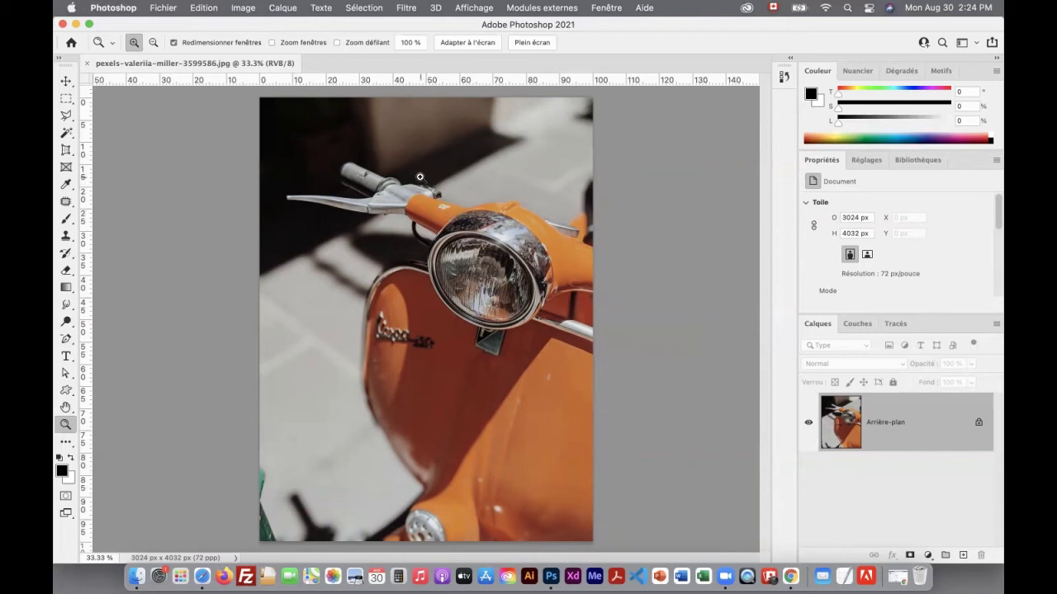
{"action": "left_click_drag", "start_coordinate": [419, 179], "coordinate": [468, 228]}
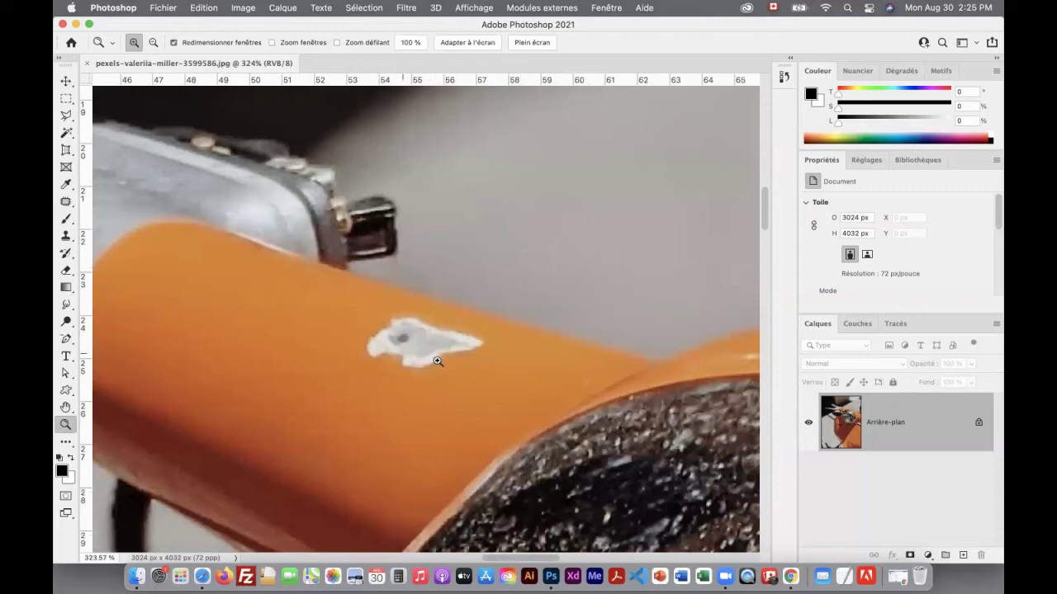
{"action": "left_click", "coordinate": [487, 380], "text": "alt"}
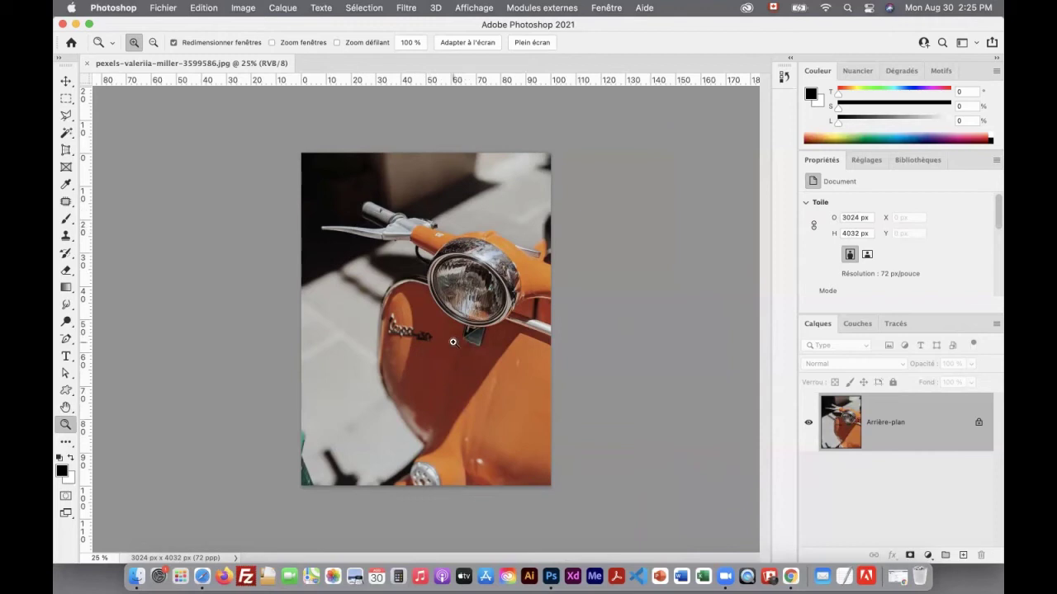
Enlarge the photo's view in repeated increments while keeping the Zoom tool active
{"action": "key", "text": "super+equal"}
{"action": "key", "text": "super+equal"}
{"action": "key", "text": "super+equal"}
{"action": "key", "text": "super+equal"}
{"action": "key", "text": "super+equal"}
{"action": "key", "text": "super+equal"}
{"action": "key", "text": "super+equal"}
{"action": "key", "text": "super+equal"}
{"action": "key", "text": "super+equal"}
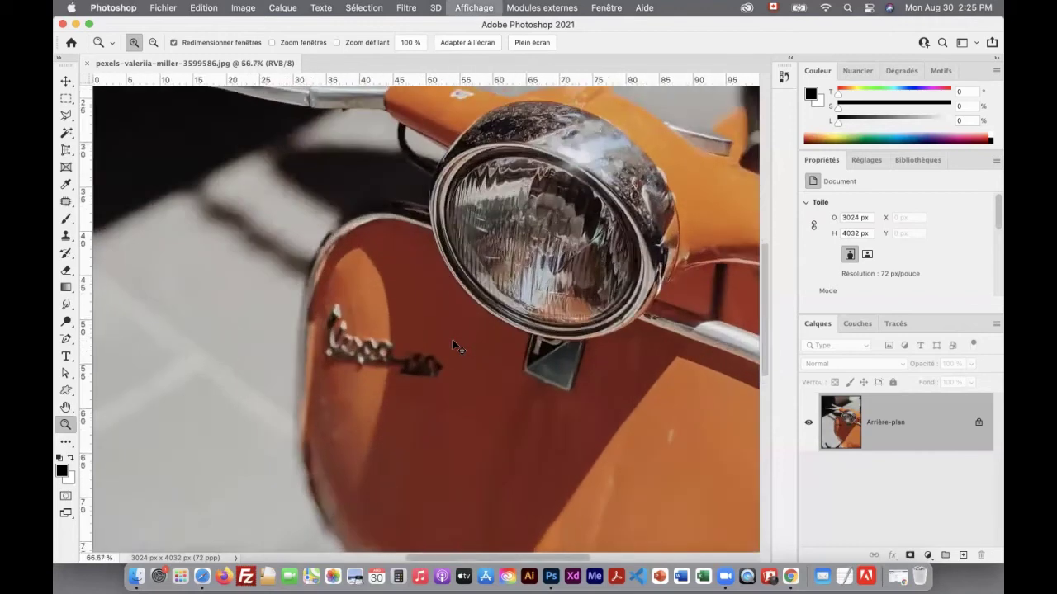
Reduce the enlarged view in increments to 33.3%
{"action": "key", "text": "super+minus"}
{"action": "key", "text": "super+minus"}
{"action": "key", "text": "super+minus"}
{"action": "key", "text": "super+minus"}
{"action": "key", "text": "super+minus"}
{"action": "key", "text": "super+minus"}
{"action": "key", "text": "super+minus"}
{"action": "key", "text": "super+minus"}
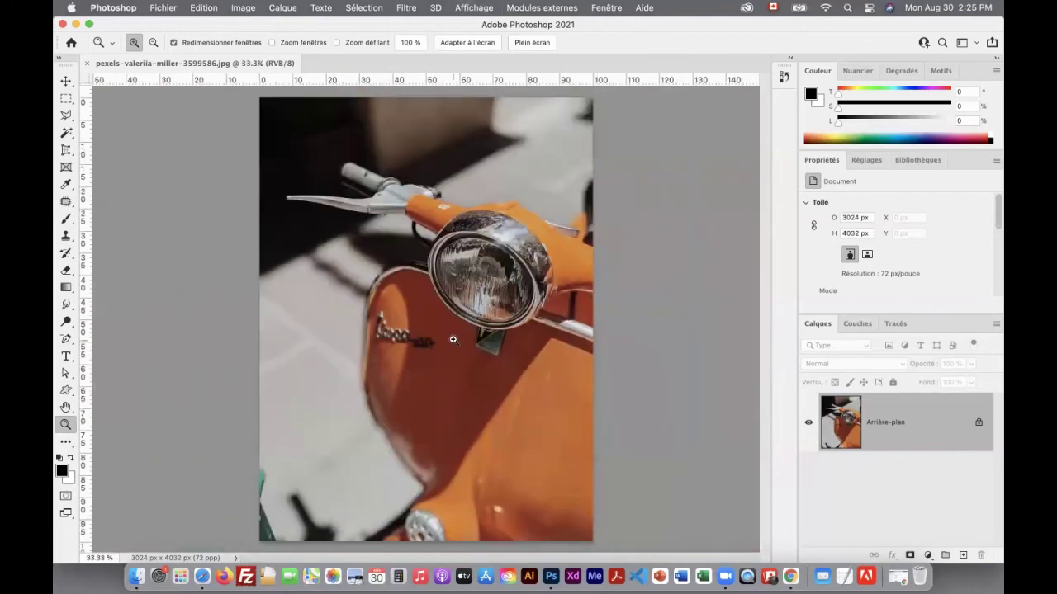
Zoom into the photo to 500%, then fit the whole image back into the window
{"action": "key", "text": "super+equal"}
{"action": "key", "text": "super+equal"}
{"action": "key", "text": "super+equal"}
{"action": "key", "text": "super+equal"}
{"action": "key", "text": "super+equal"}
{"action": "key", "text": "super+equal"}
{"action": "key", "text": "super+equal"}
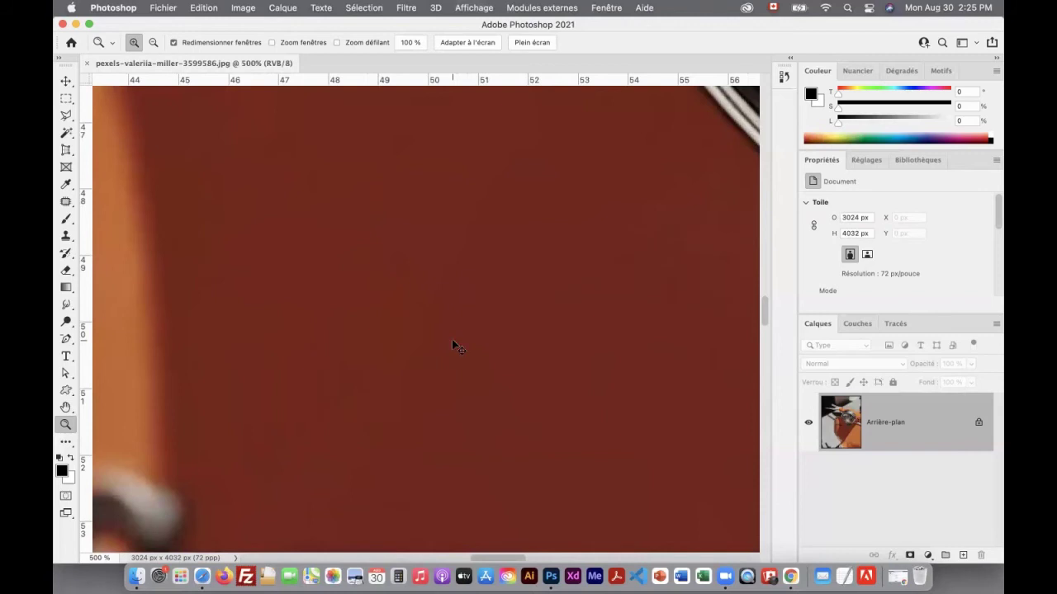
{"action": "key", "text": "super+0"}
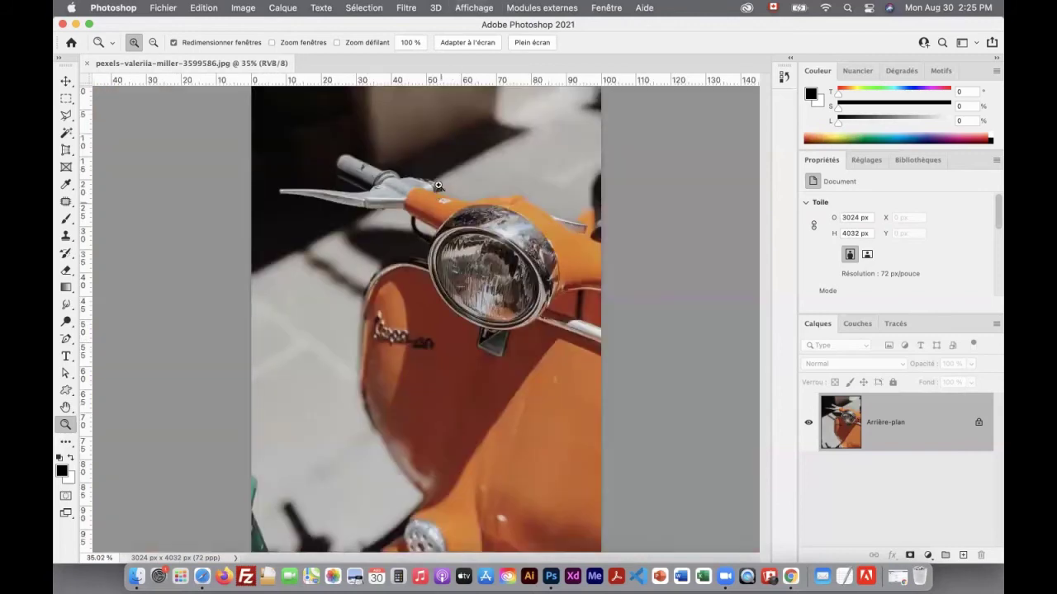
Zoom in on the white mark on the orange handlebar and pan across to the headlight with the Hand tool
{"action": "left_click_drag", "start_coordinate": [431, 193], "coordinate": [459, 216]}
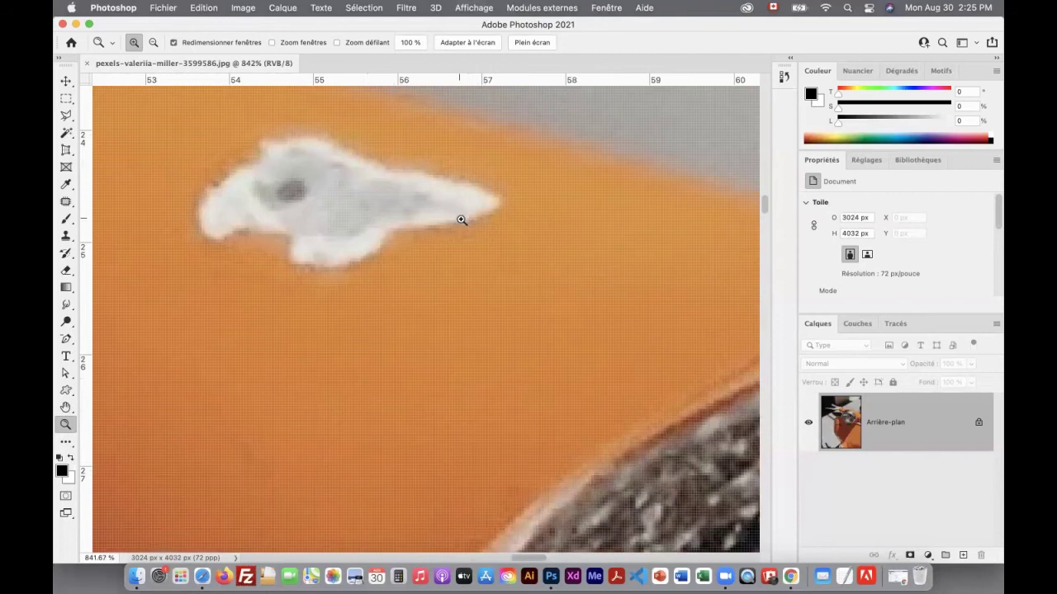
{"action": "left_click", "coordinate": [66, 408]}
{"action": "left_click_drag", "start_coordinate": [521, 344], "coordinate": [355, 277]}
{"action": "scroll", "coordinate": [355, 277], "scroll_direction": "down", "scroll_amount": 10}
{"action": "scroll", "coordinate": [356, 276], "scroll_direction": "right", "scroll_amount": 10}
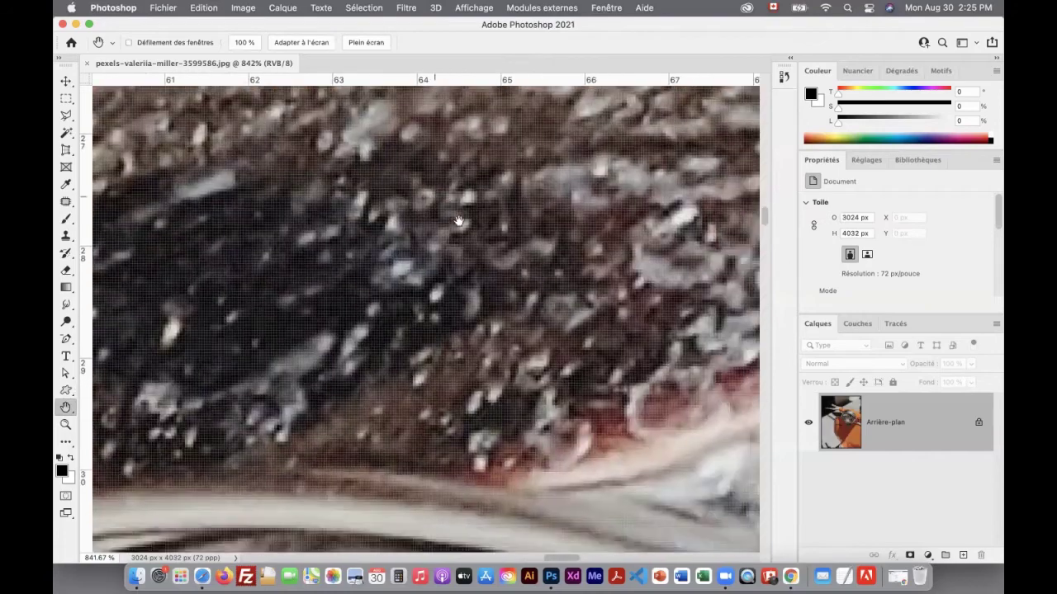
{"action": "scroll", "coordinate": [409, 223], "scroll_direction": "down", "scroll_amount": 10}
{"action": "scroll", "coordinate": [409, 223], "scroll_direction": "right", "scroll_amount": 10}
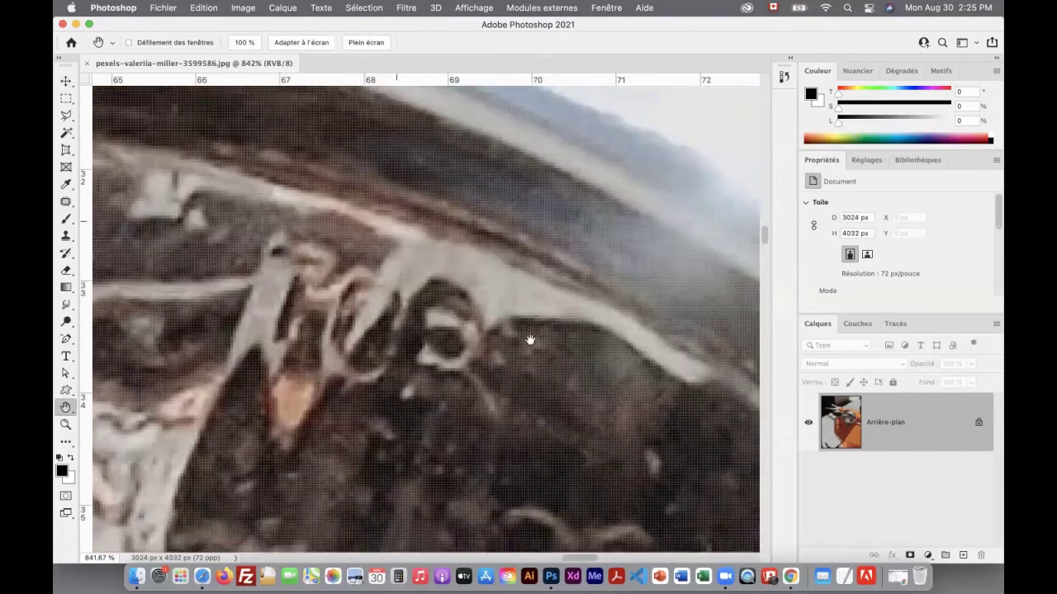
Pan farther across the enlarged headlight detail, then fit the whole photo back into the window
{"action": "scroll", "coordinate": [523, 299], "scroll_direction": "down", "scroll_amount": 2}
{"action": "scroll", "coordinate": [523, 299], "scroll_direction": "left", "scroll_amount": 2}
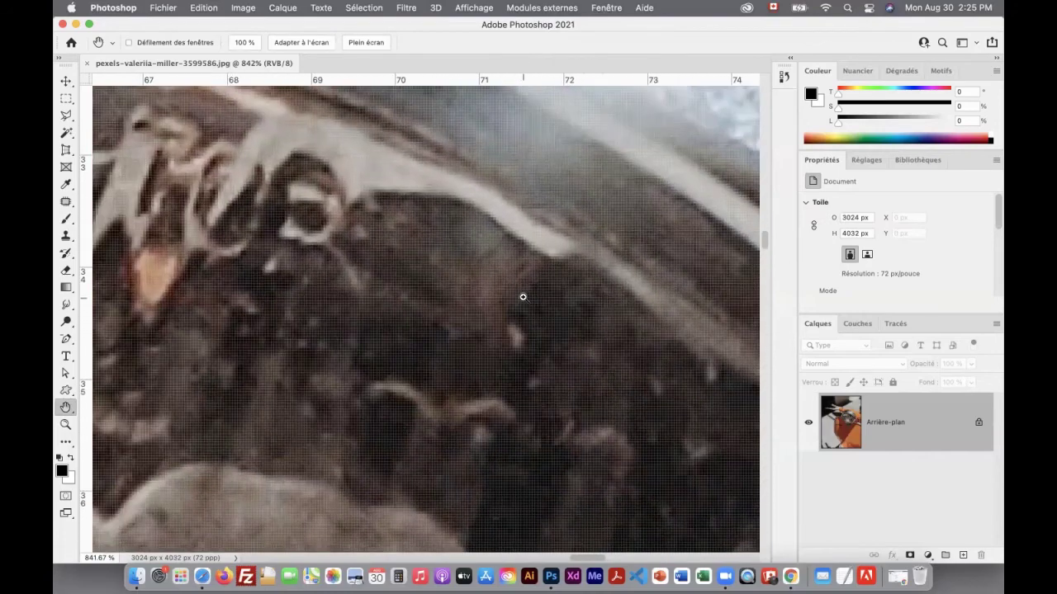
{"action": "key", "text": "super+0"}
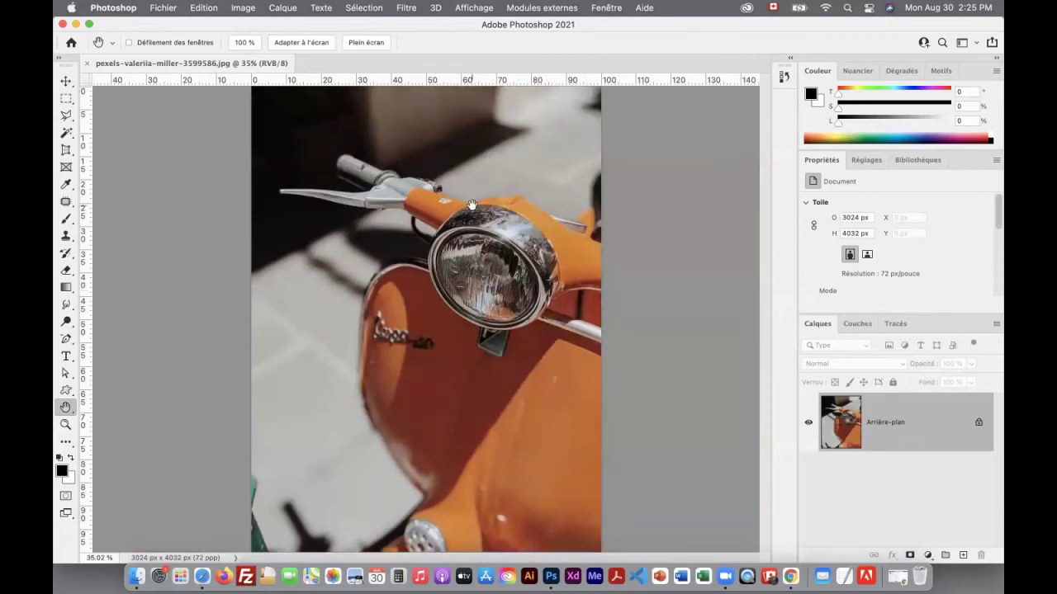
Zoom the photo to 400% and move the view to the white mark on the orange handlebar
{"action": "key", "text": "super+equal"}
{"action": "key", "text": "super+equal"}
{"action": "key", "text": "super+equal"}
{"action": "key", "text": "super+equal"}
{"action": "key", "text": "super+equal"}
{"action": "key", "text": "super+equal"}
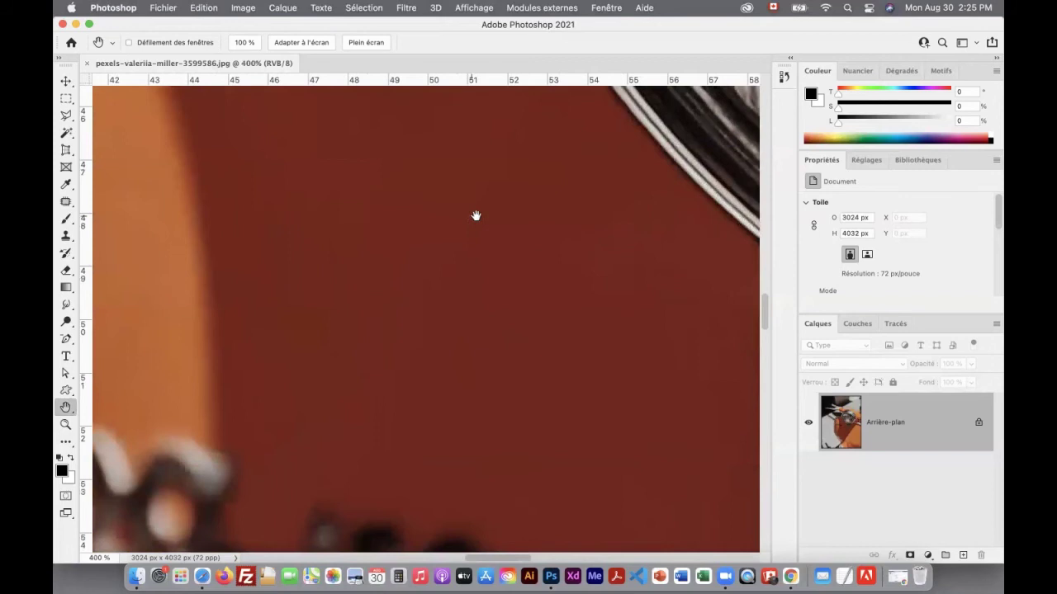
{"action": "scroll", "coordinate": [475, 216], "scroll_direction": "up", "scroll_amount": 10}
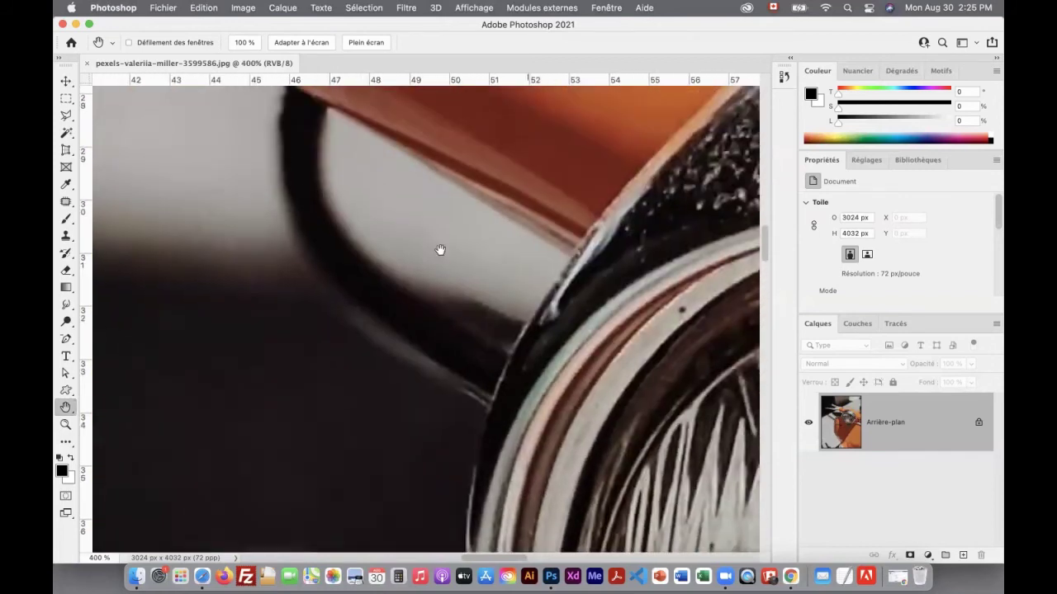
{"action": "scroll", "coordinate": [440, 250], "scroll_direction": "up", "scroll_amount": 7}
{"action": "scroll", "coordinate": [440, 250], "scroll_direction": "right", "scroll_amount": 6}
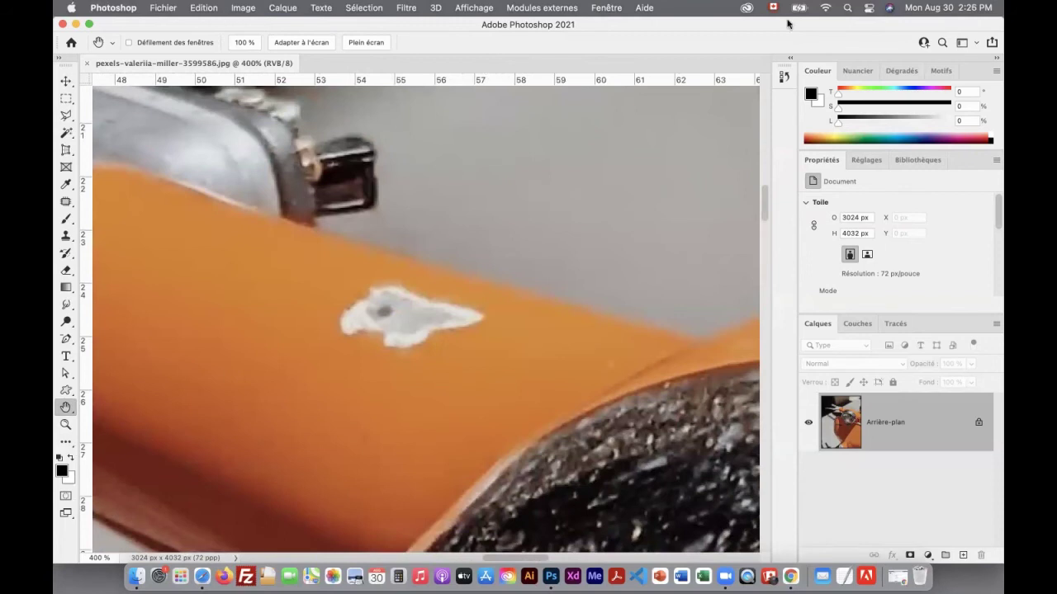
Collapse the panel dock to icons and open the Navigation panel, enlarging it for a bigger thumbnail
{"action": "left_click_drag", "start_coordinate": [782, 27], "coordinate": [763, 28]}
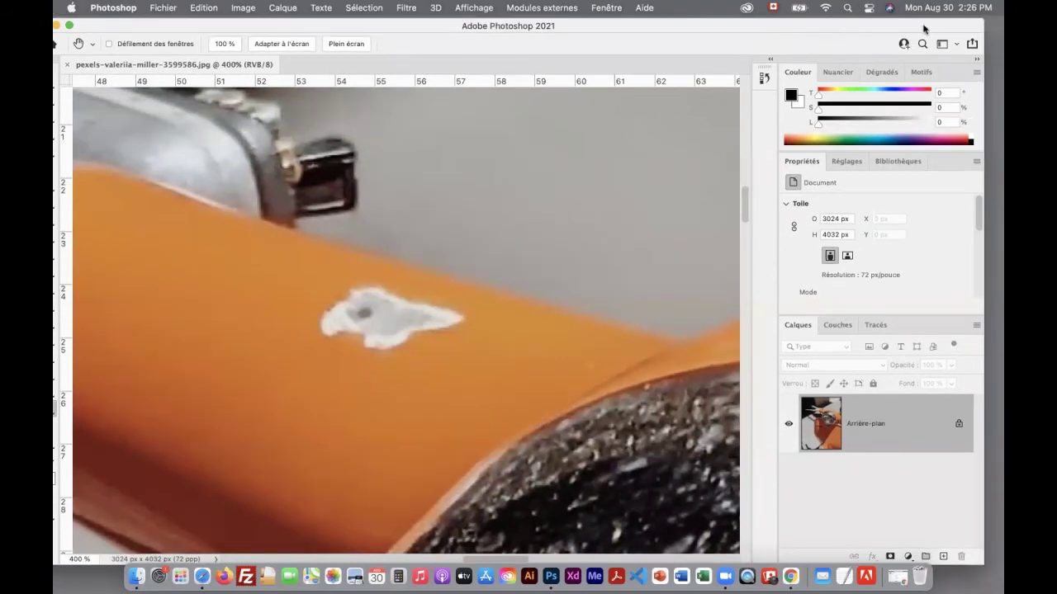
{"action": "left_click", "coordinate": [977, 59]}
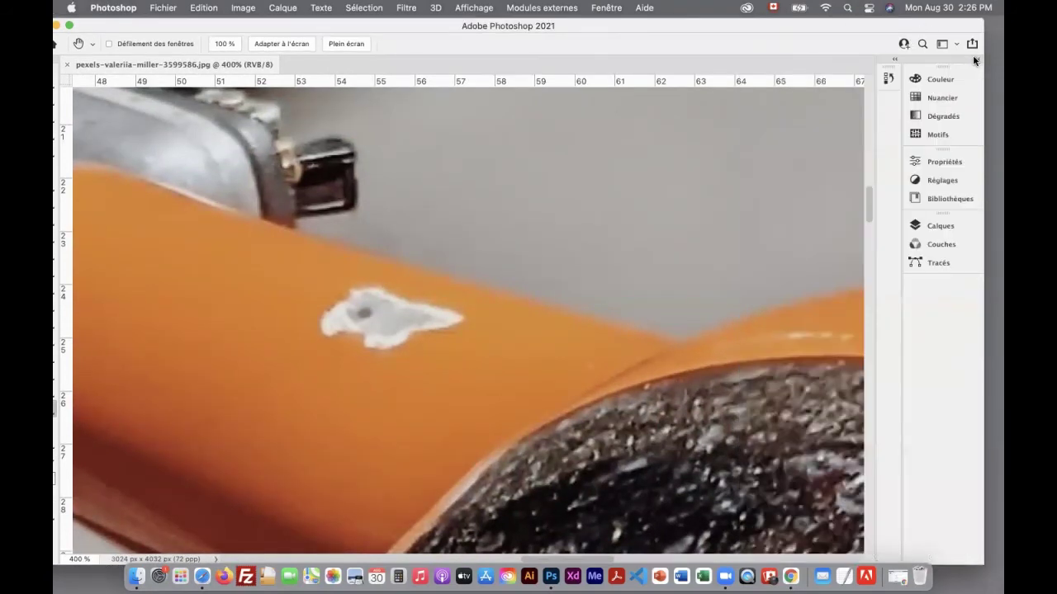
{"action": "left_click", "coordinate": [614, 7]}
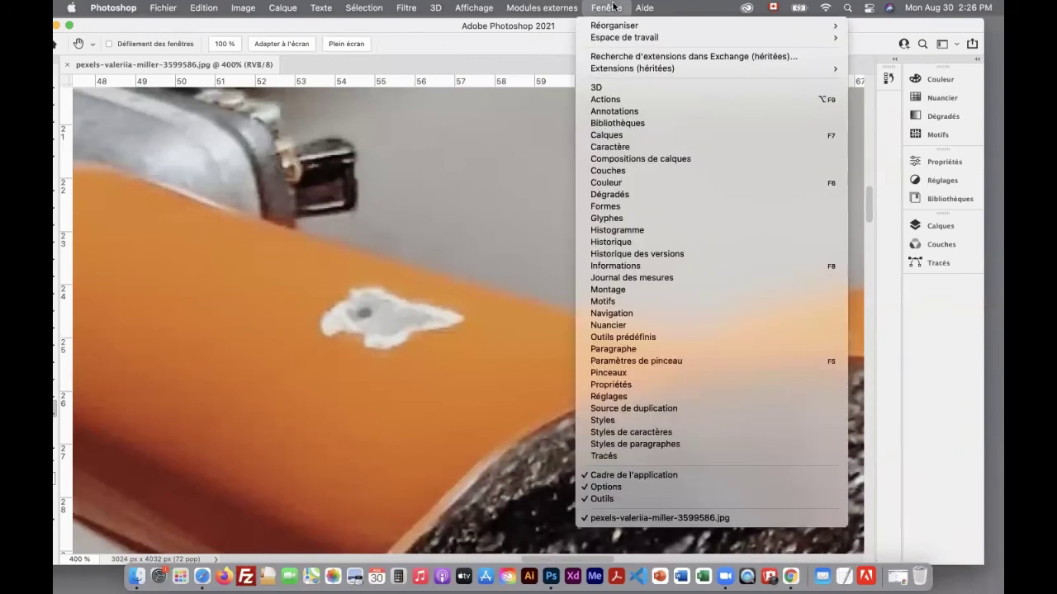
{"action": "left_click", "coordinate": [625, 314]}
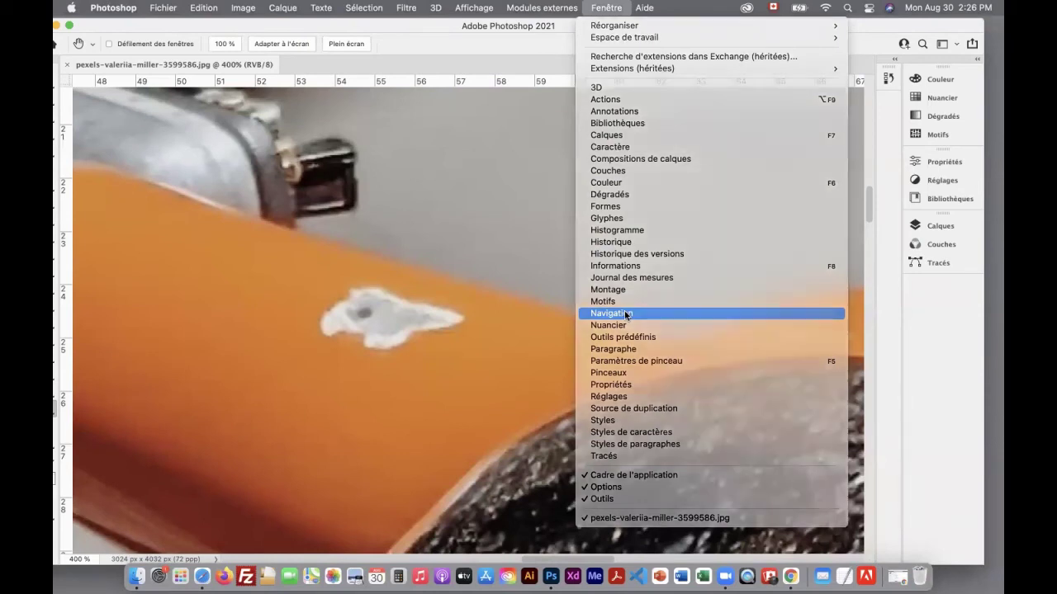
{"action": "left_click_drag", "start_coordinate": [739, 197], "coordinate": [569, 321]}
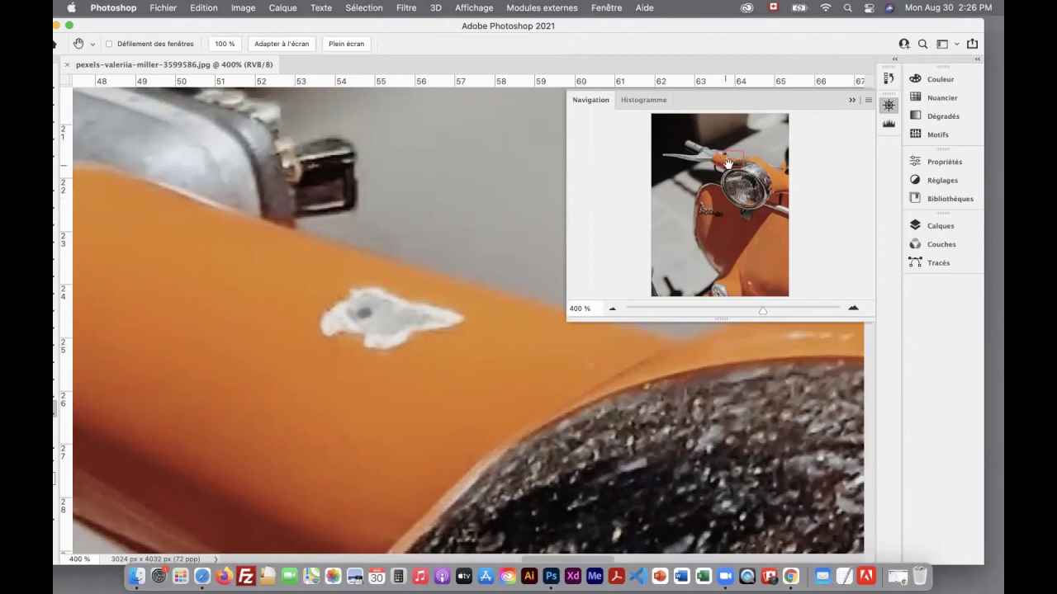
Move the Navigation panel's view frame onto the pale pavement beside the scooter, then resize the panel
{"action": "left_click_drag", "start_coordinate": [731, 157], "coordinate": [679, 188]}
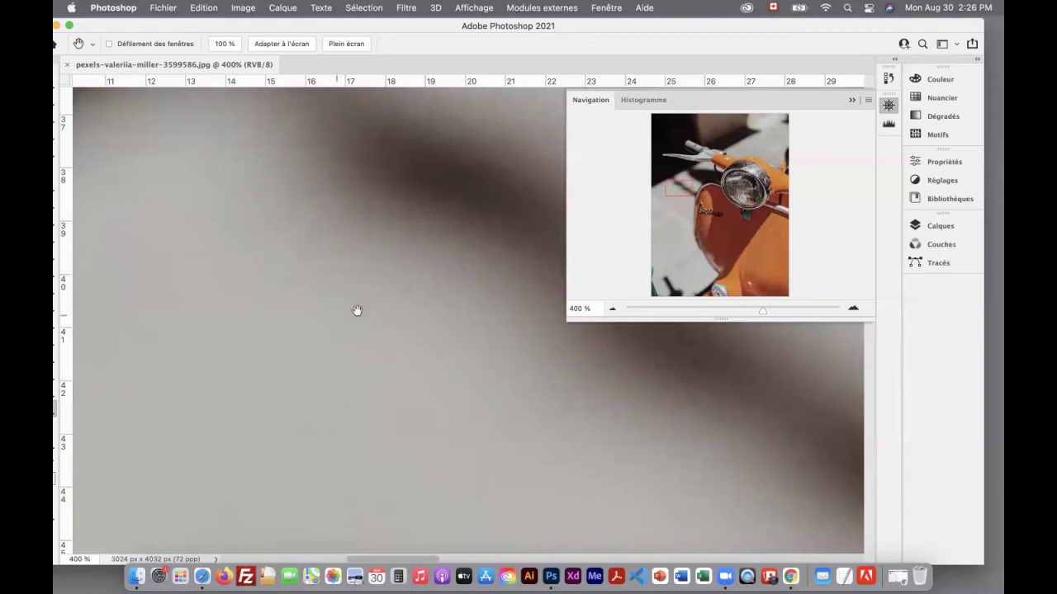
{"action": "left_click_drag", "start_coordinate": [686, 197], "coordinate": [677, 216]}
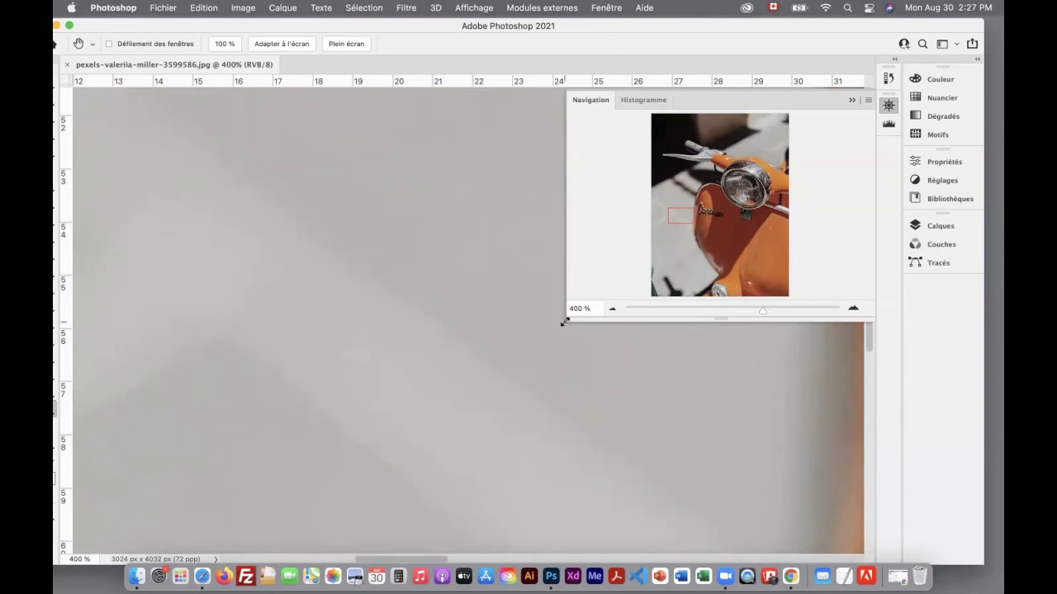
{"action": "left_click_drag", "start_coordinate": [562, 321], "coordinate": [725, 300]}
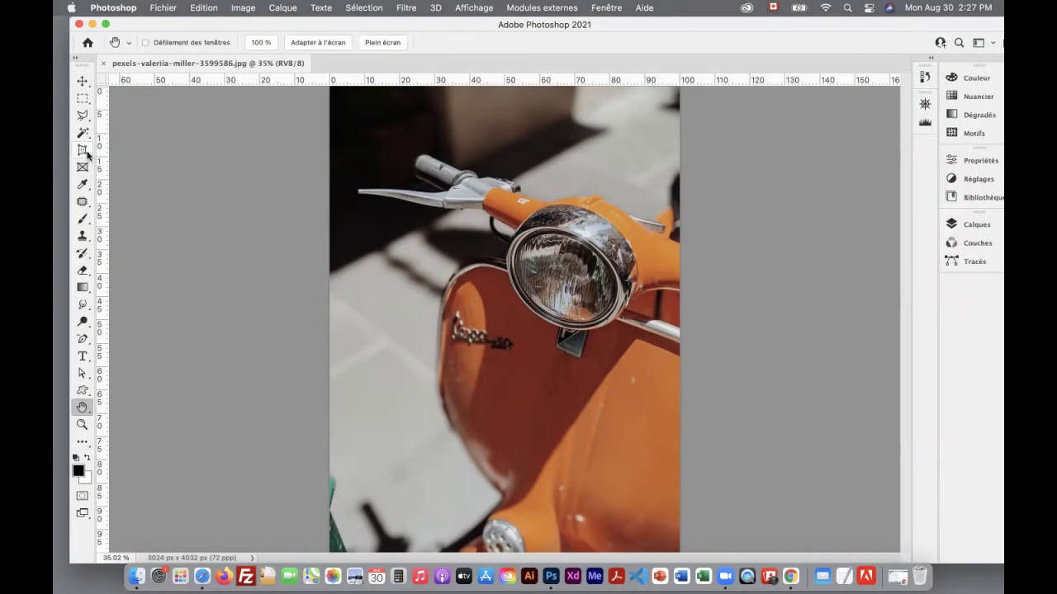
Switch from the perspective crop tool to Outil Recadrage and fit the whole photo in view with its crop frame
{"action": "left_click", "coordinate": [87, 152]}
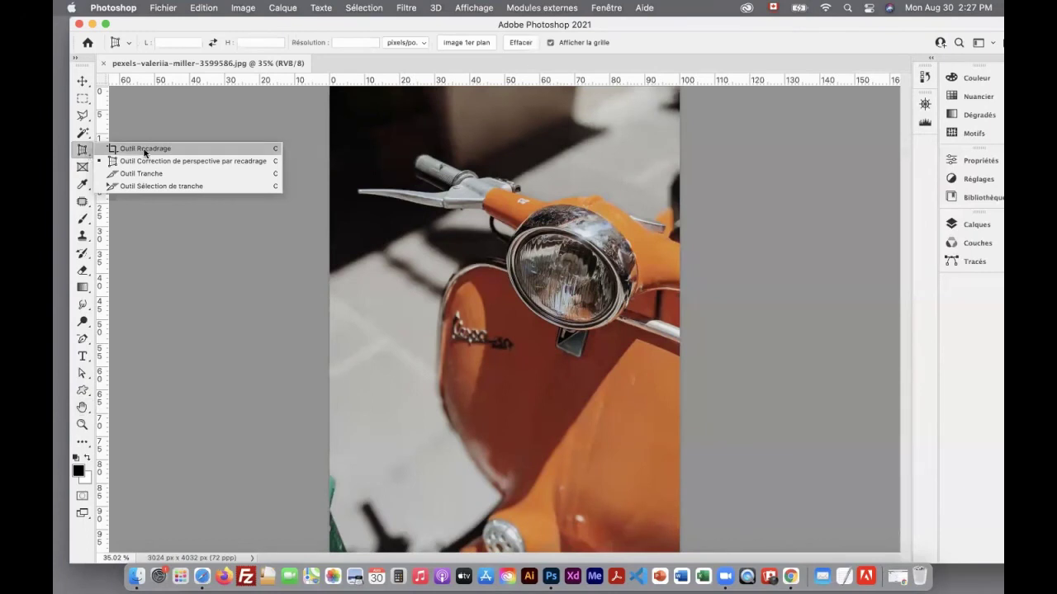
{"action": "left_click", "coordinate": [125, 150]}
{"action": "left_click_drag", "start_coordinate": [80, 149], "coordinate": [140, 150]}
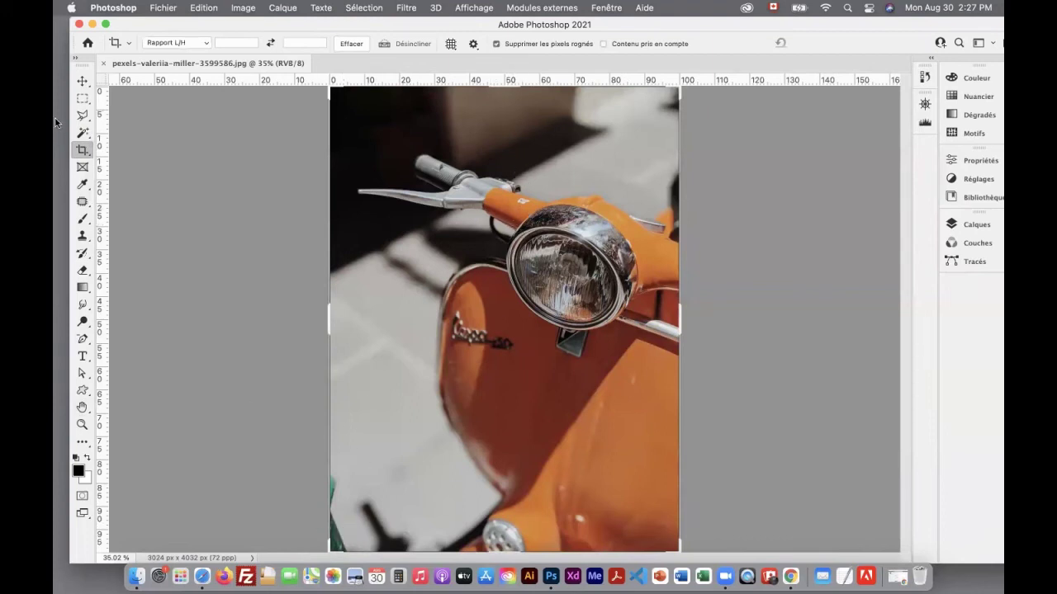
{"action": "left_click", "coordinate": [83, 81]}
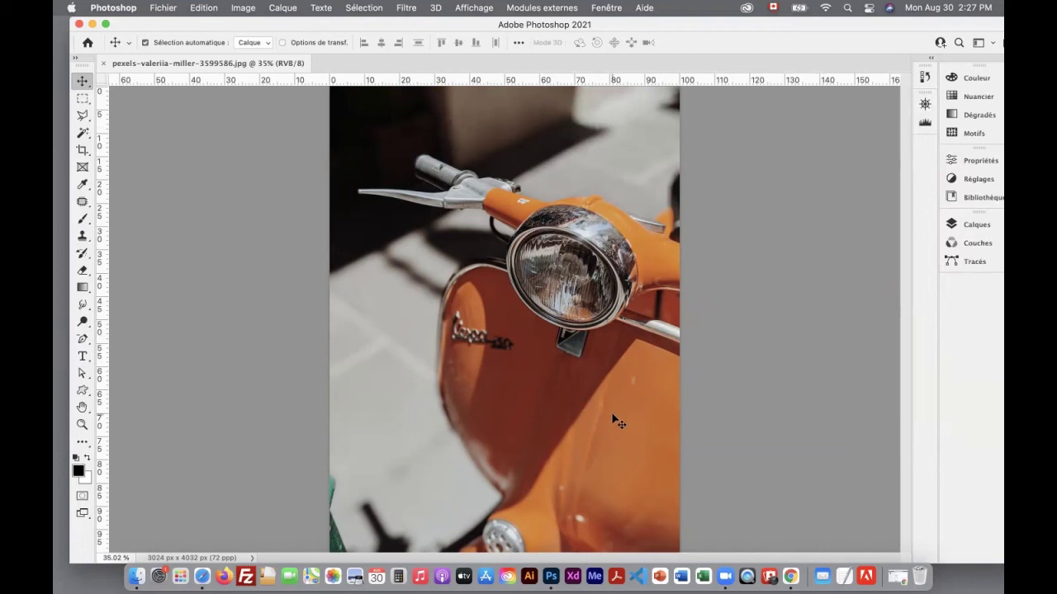
{"action": "left_click", "coordinate": [82, 150]}
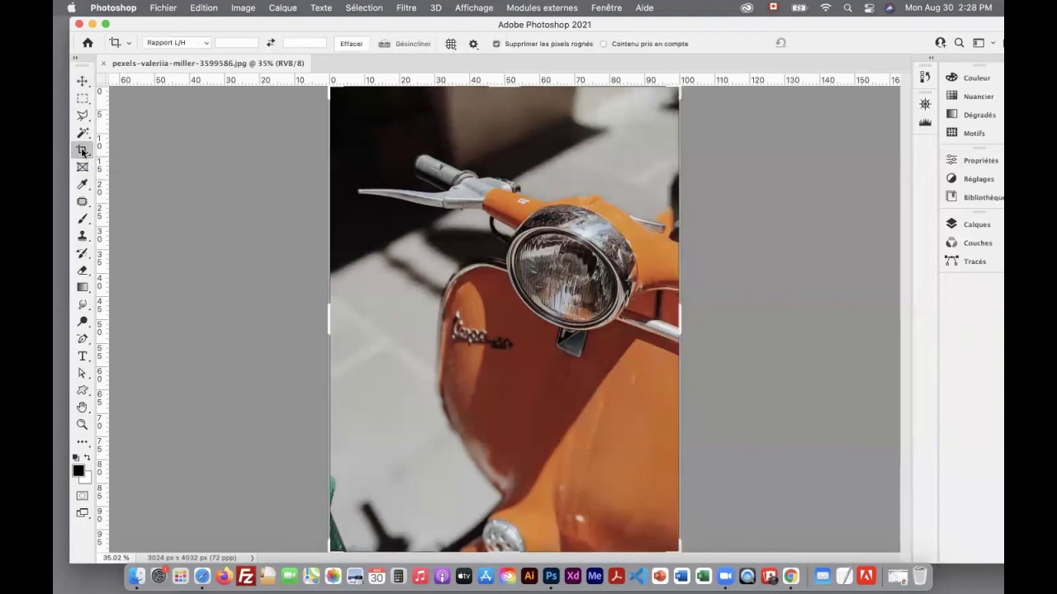
{"action": "key", "text": "super+0"}
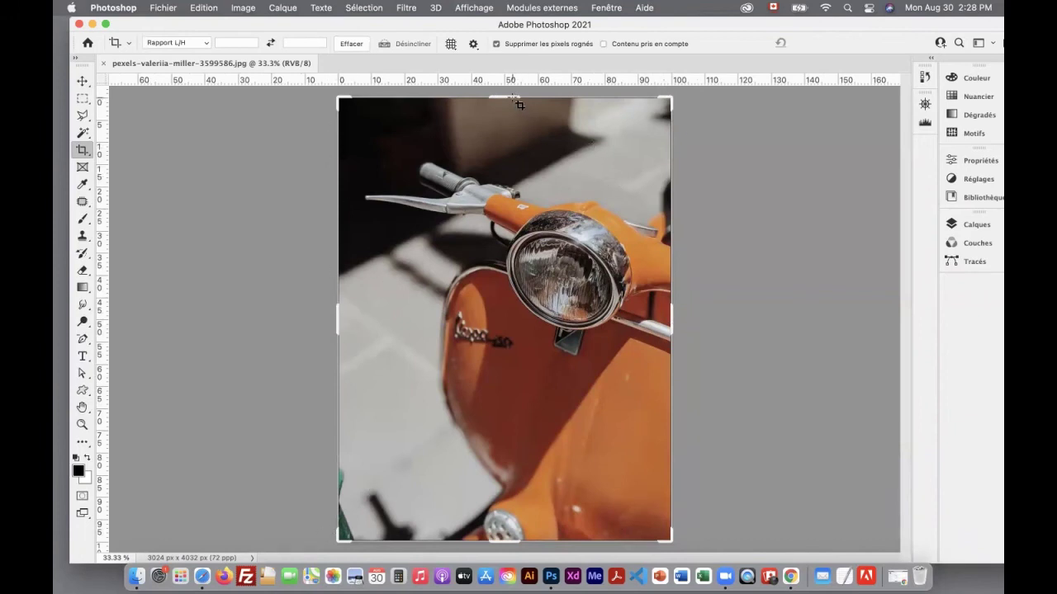
Crop the photo freehand by trimming its upper, lower and left edges, and apply the crop
{"action": "left_click_drag", "start_coordinate": [512, 99], "coordinate": [509, 120]}
{"action": "key", "text": "super+r"}
{"action": "left_click_drag", "start_coordinate": [337, 318], "coordinate": [358, 331]}
{"action": "left_click_drag", "start_coordinate": [514, 516], "coordinate": [518, 496]}
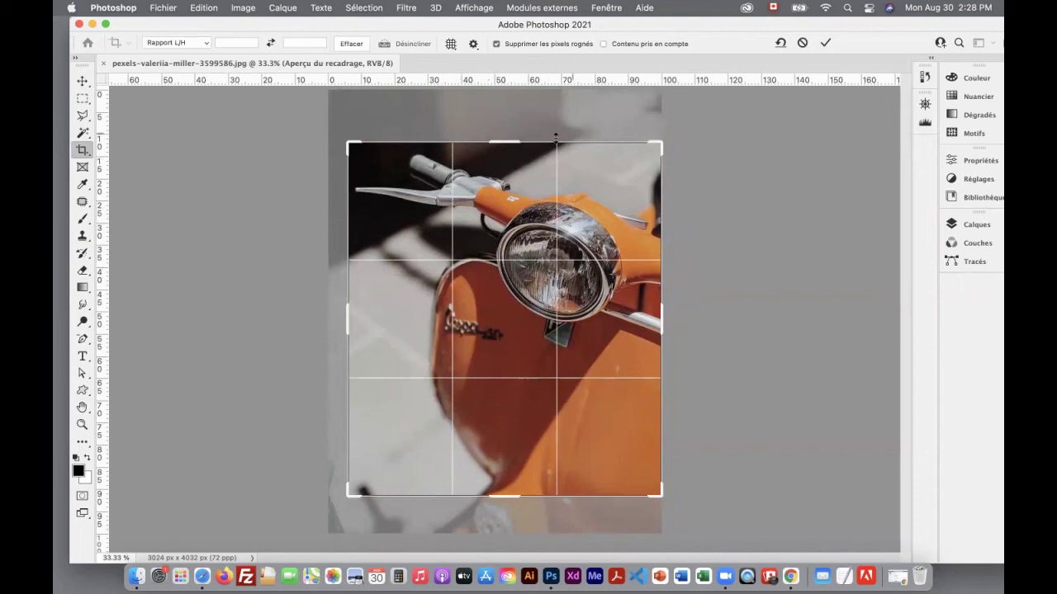
{"action": "left_click_drag", "start_coordinate": [512, 141], "coordinate": [512, 140]}
{"action": "left_click_drag", "start_coordinate": [347, 323], "coordinate": [344, 327]}
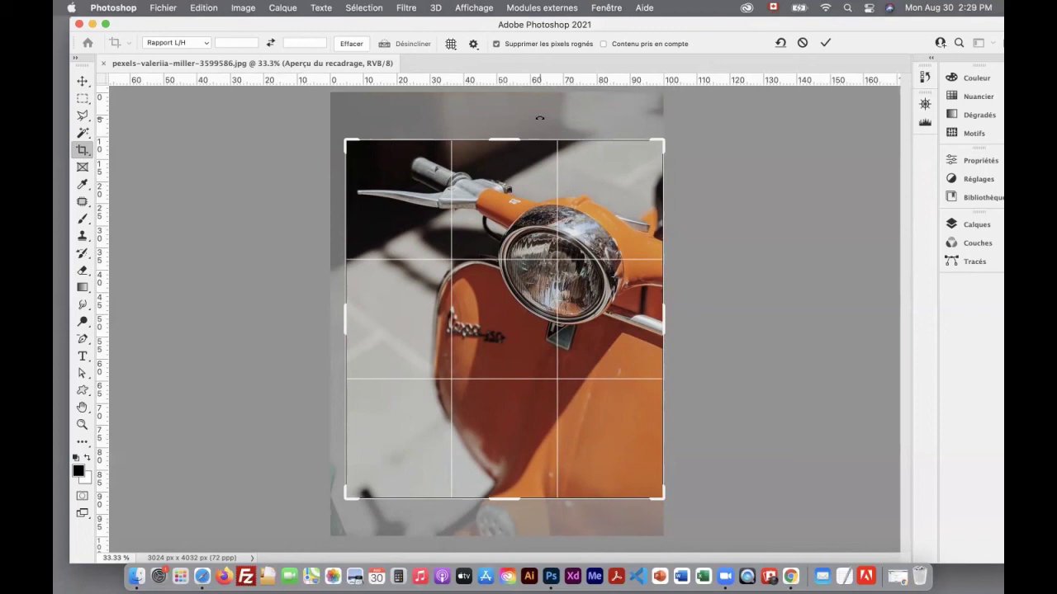
{"action": "left_click", "coordinate": [824, 43]}
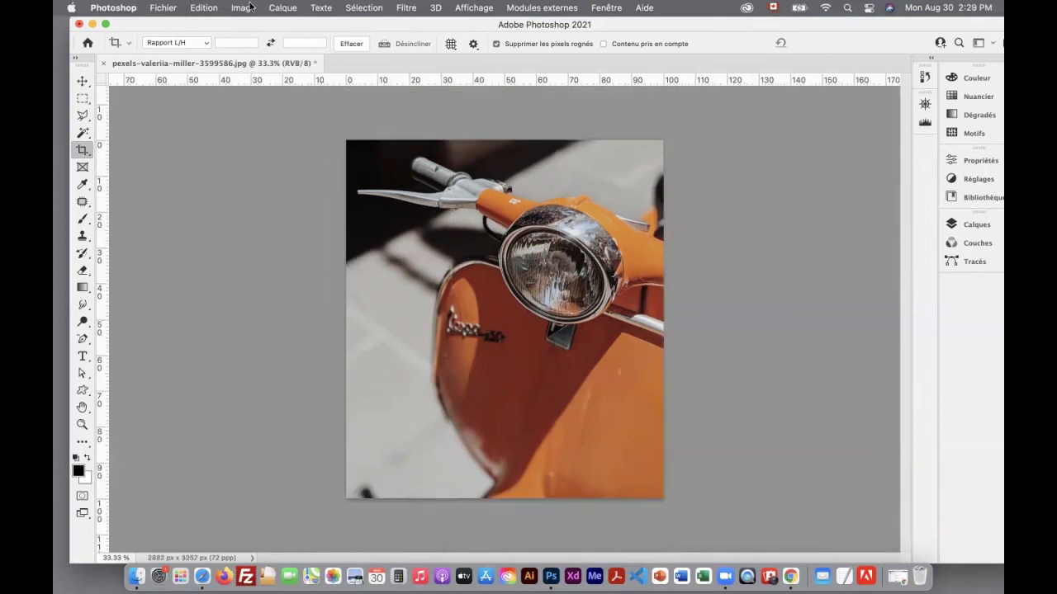
{"action": "left_click", "coordinate": [174, 10]}
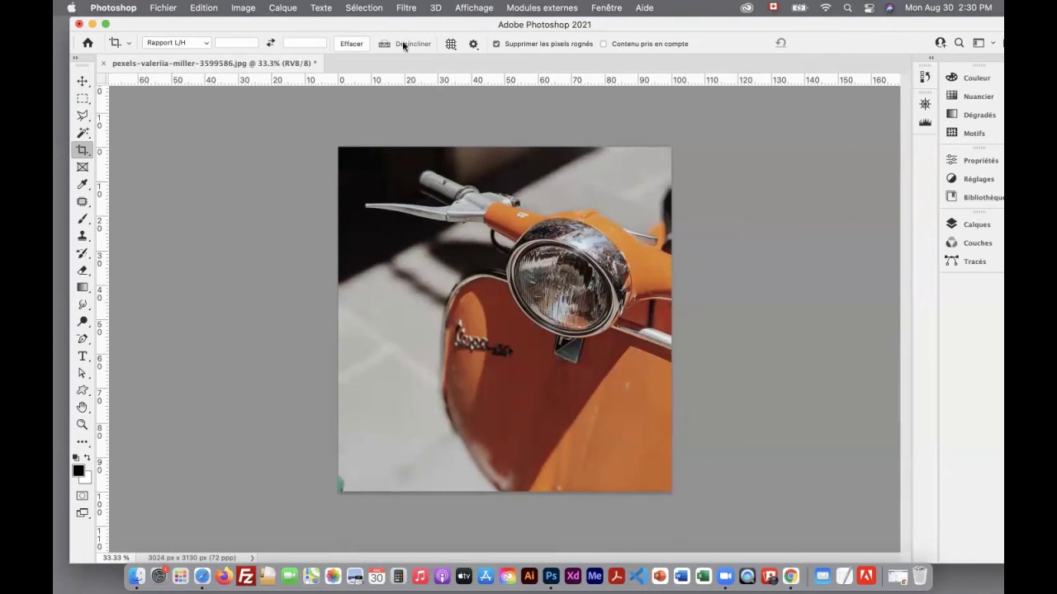
Crop the photo at the 1 : 1 (carré) ratio, shrinking the square frame and repositioning the image so the headlight is centred
{"action": "left_click", "coordinate": [204, 42]}
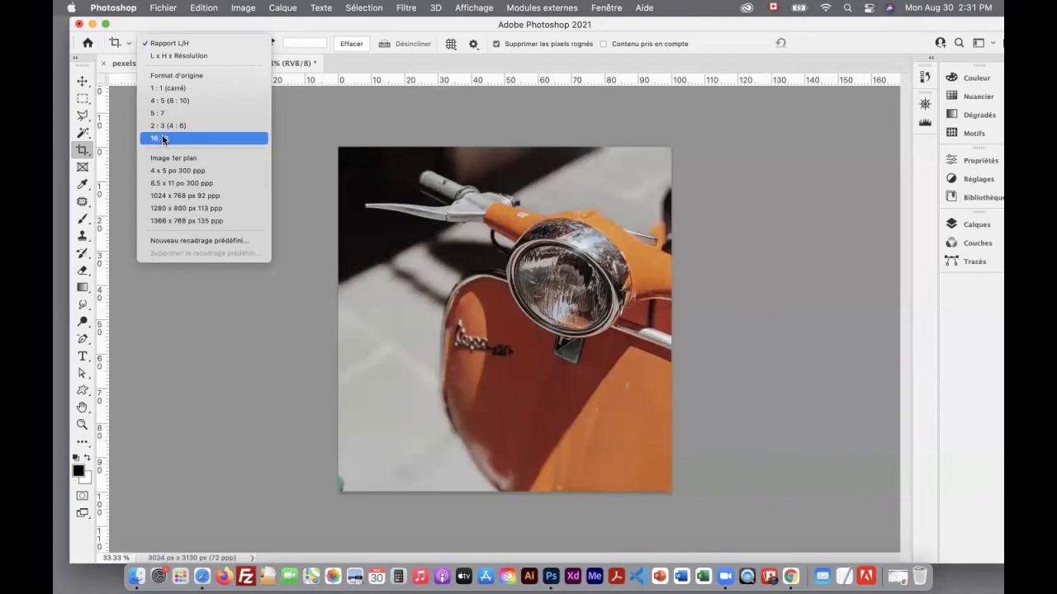
{"action": "left_click", "coordinate": [161, 88]}
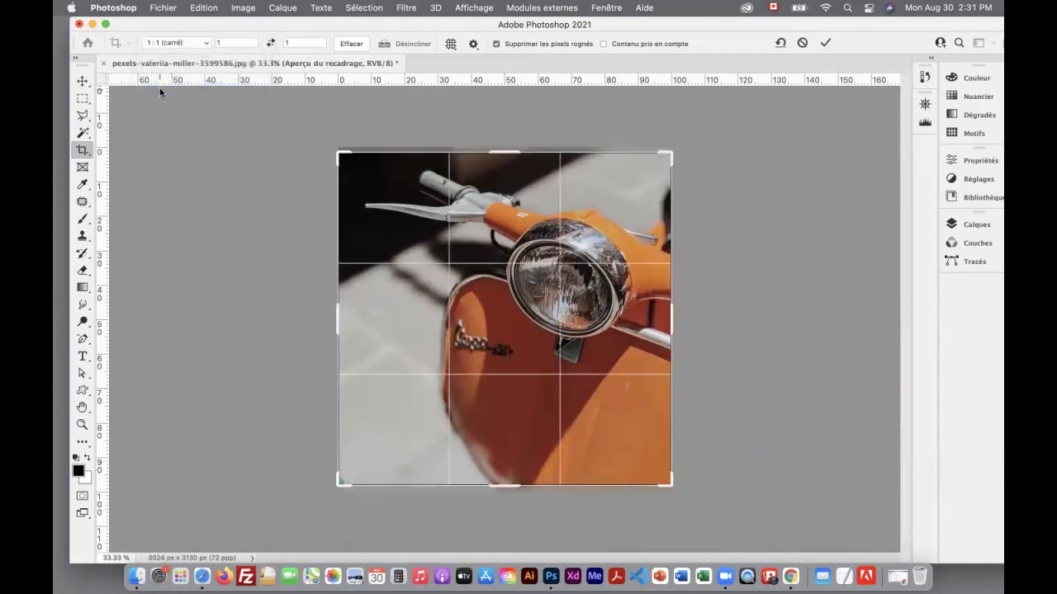
{"action": "left_click_drag", "start_coordinate": [679, 477], "coordinate": [634, 448]}
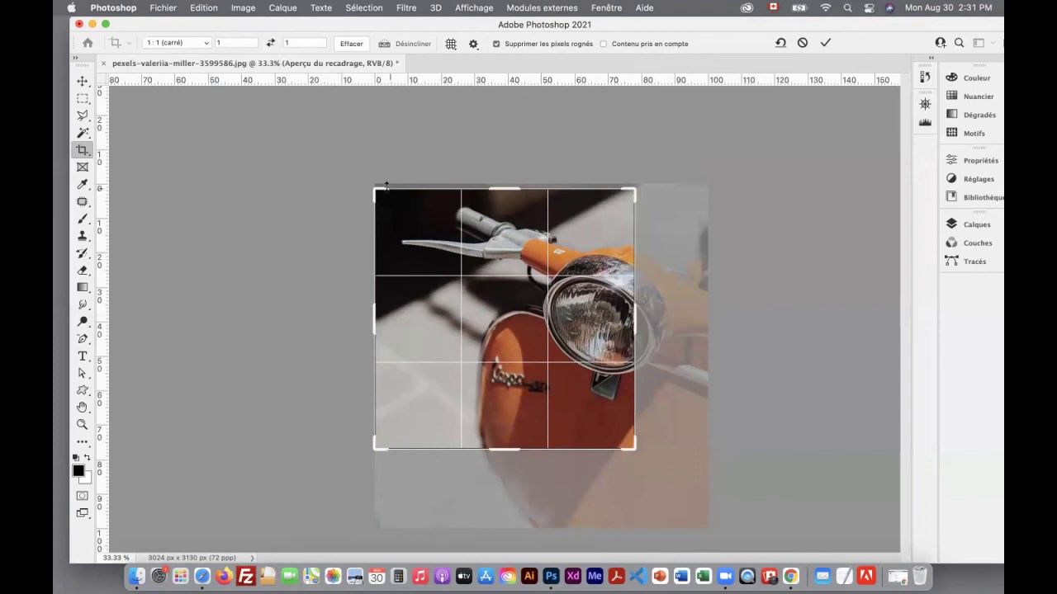
{"action": "left_click_drag", "start_coordinate": [636, 191], "coordinate": [626, 202]}
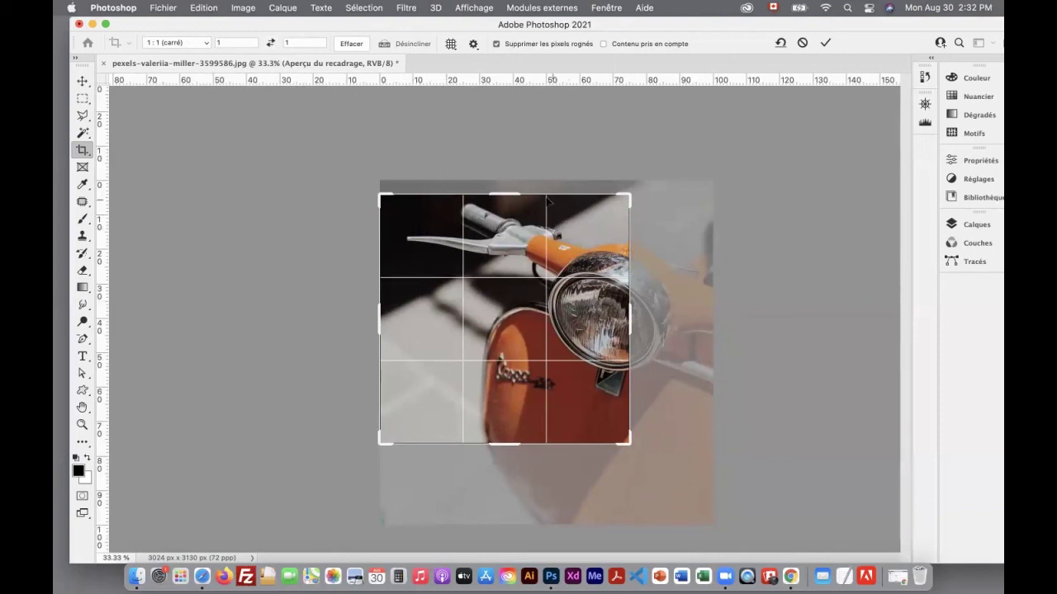
{"action": "left_click_drag", "start_coordinate": [496, 193], "coordinate": [495, 194]}
{"action": "left_click_drag", "start_coordinate": [632, 316], "coordinate": [634, 316]}
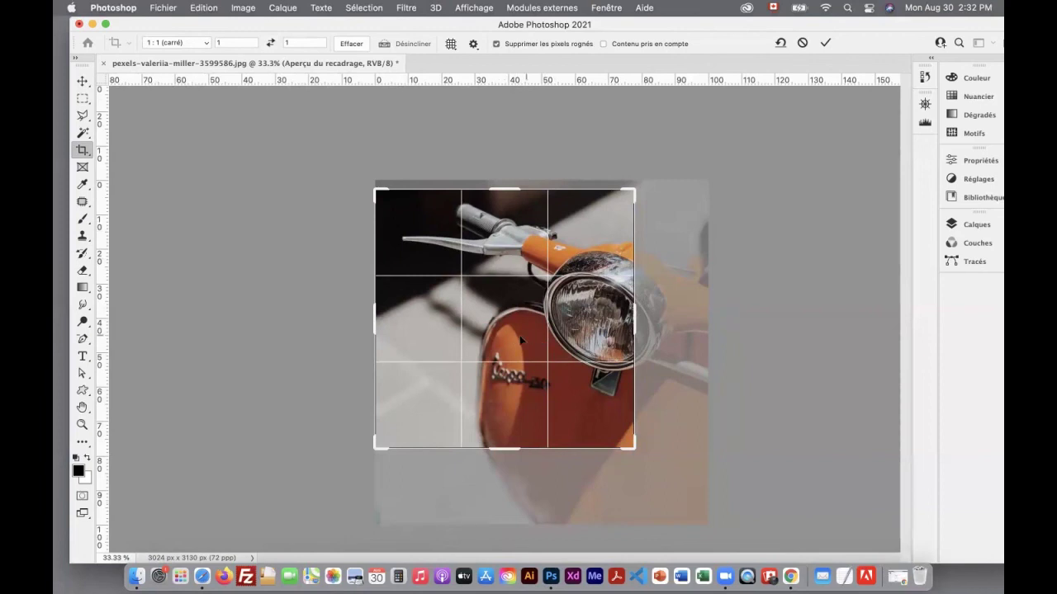
{"action": "left_click_drag", "start_coordinate": [511, 329], "coordinate": [442, 341]}
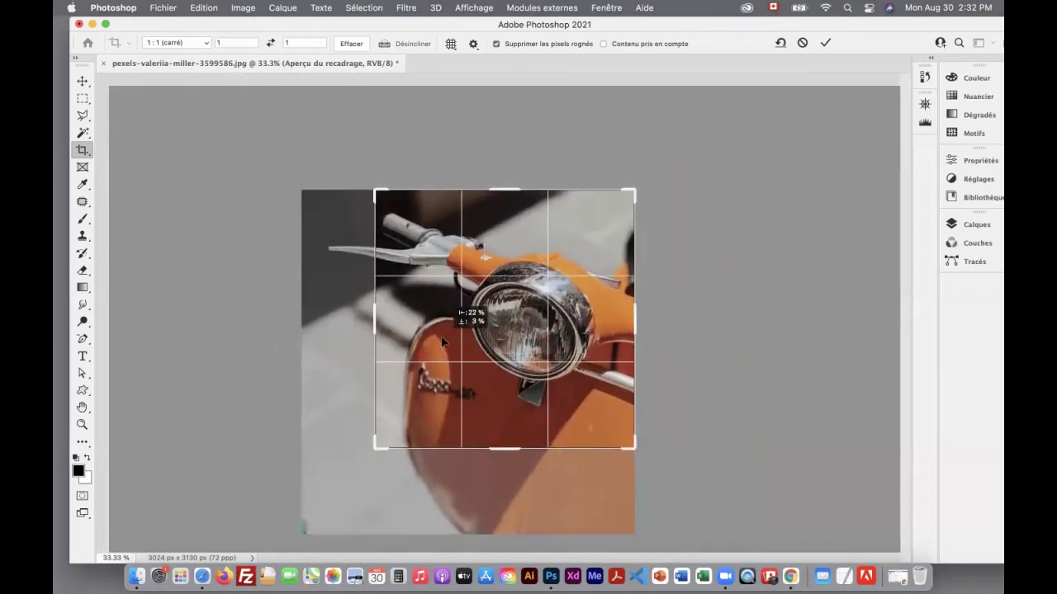
{"action": "key", "text": "Return"}
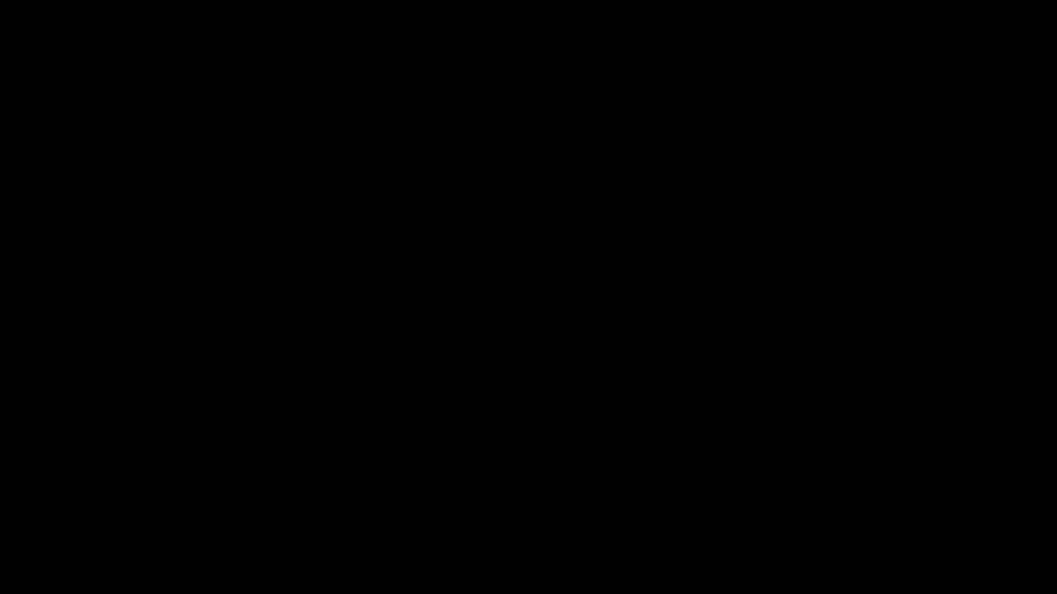